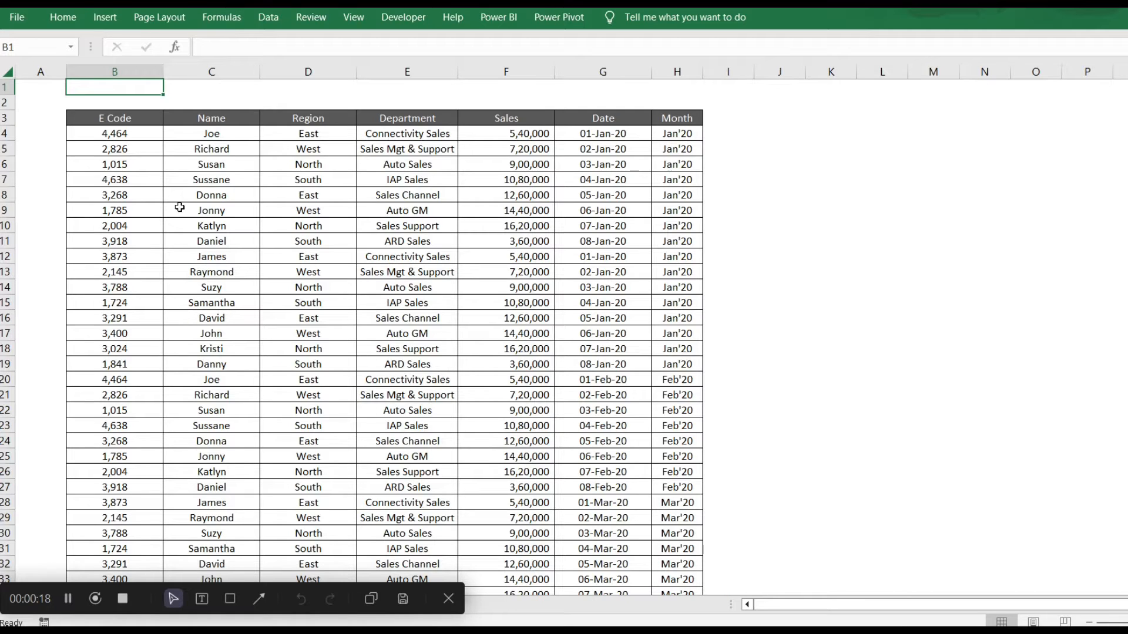
Look over the columns of the sales data from E Code to Month
left_click(138, 132)
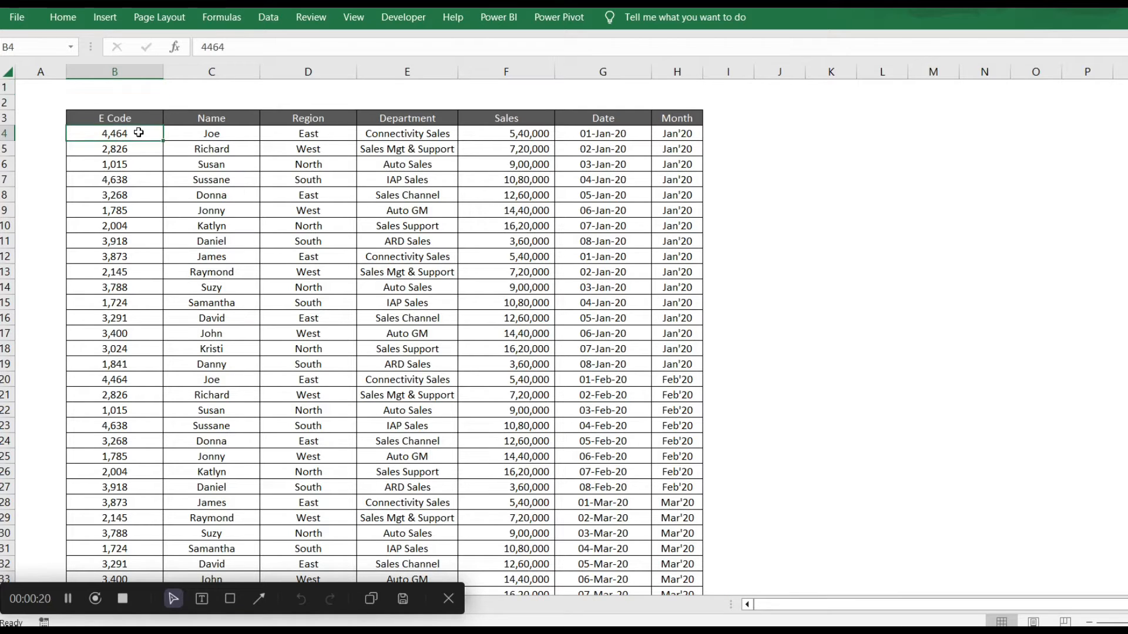
left_click(206, 135)
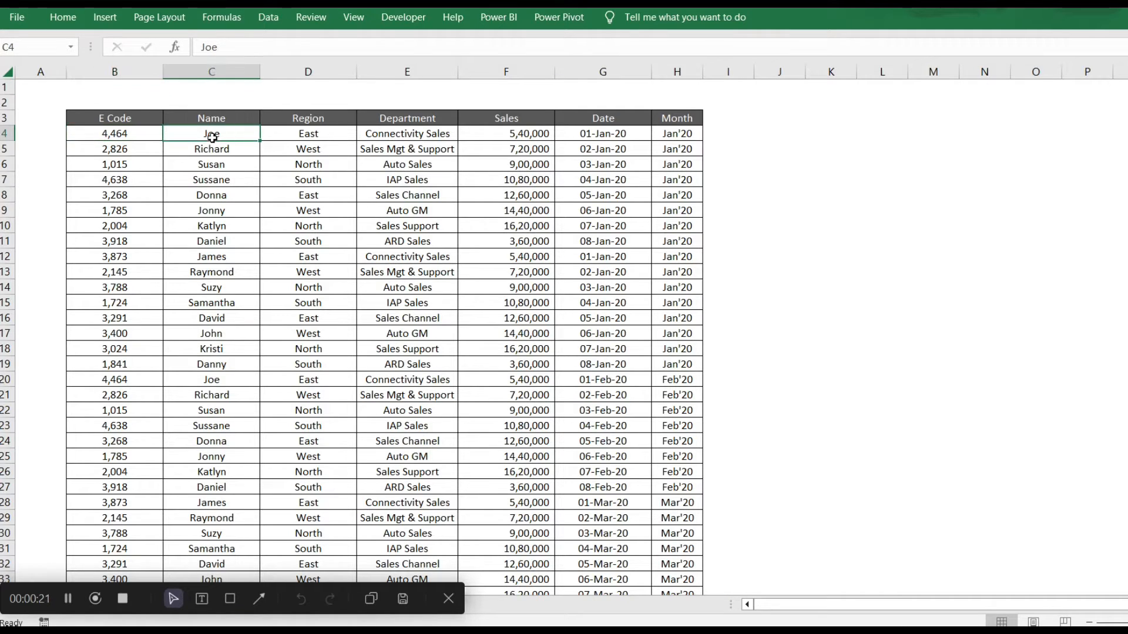
left_click(289, 139)
left_click(379, 146)
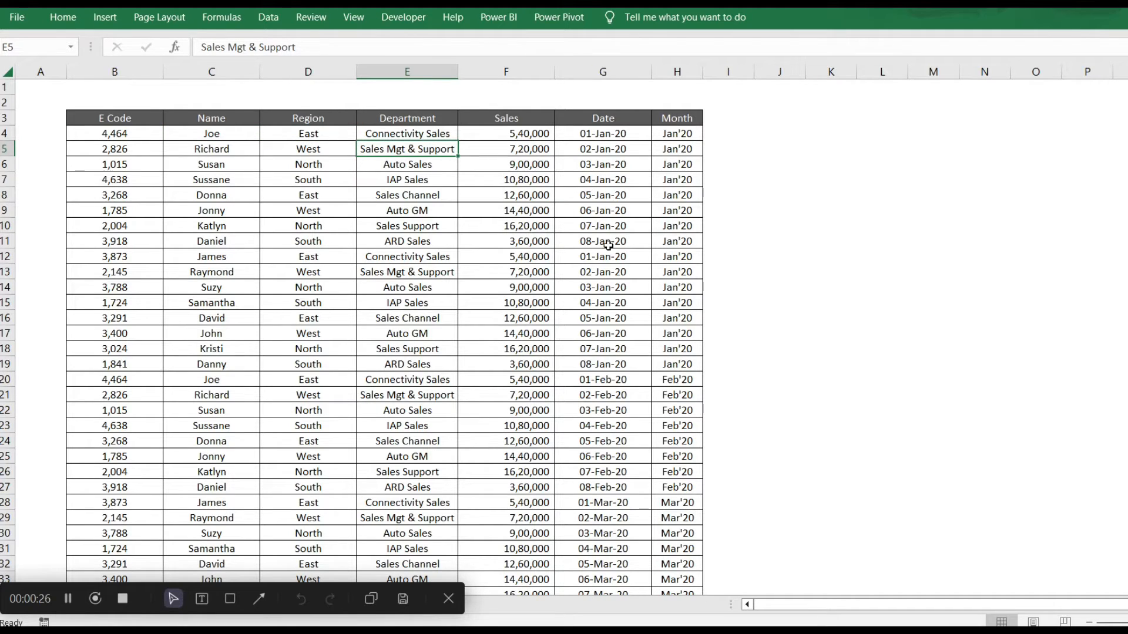
left_click(685, 137)
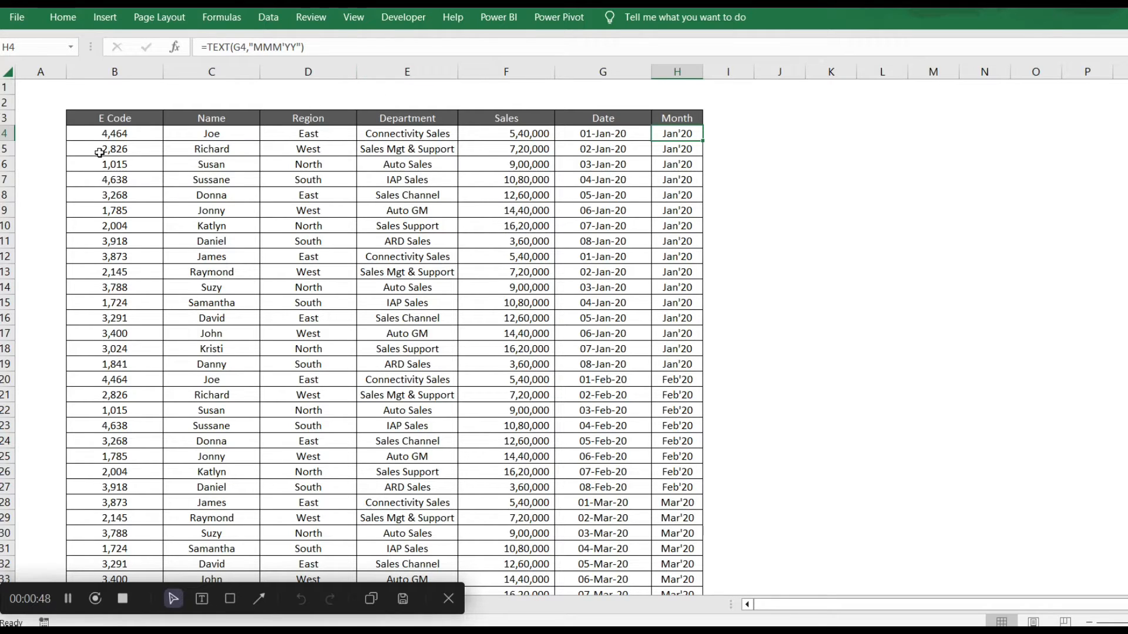
Add filters to the sales data's header row and filter the Region column to East only
left_click(113, 123)
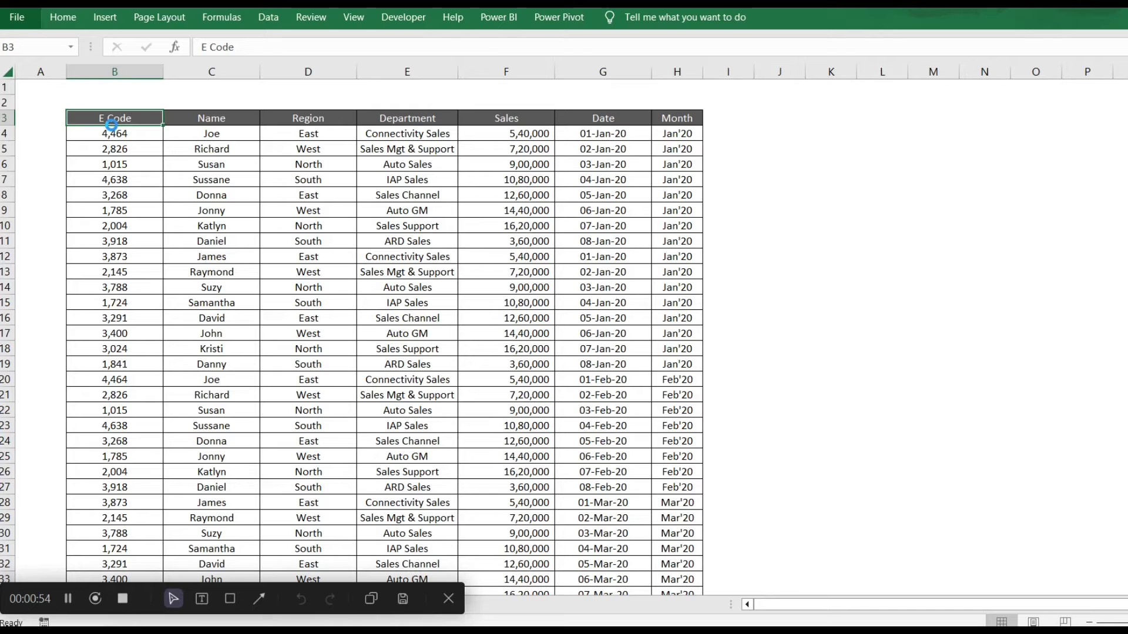
key("Right")
key("Right")
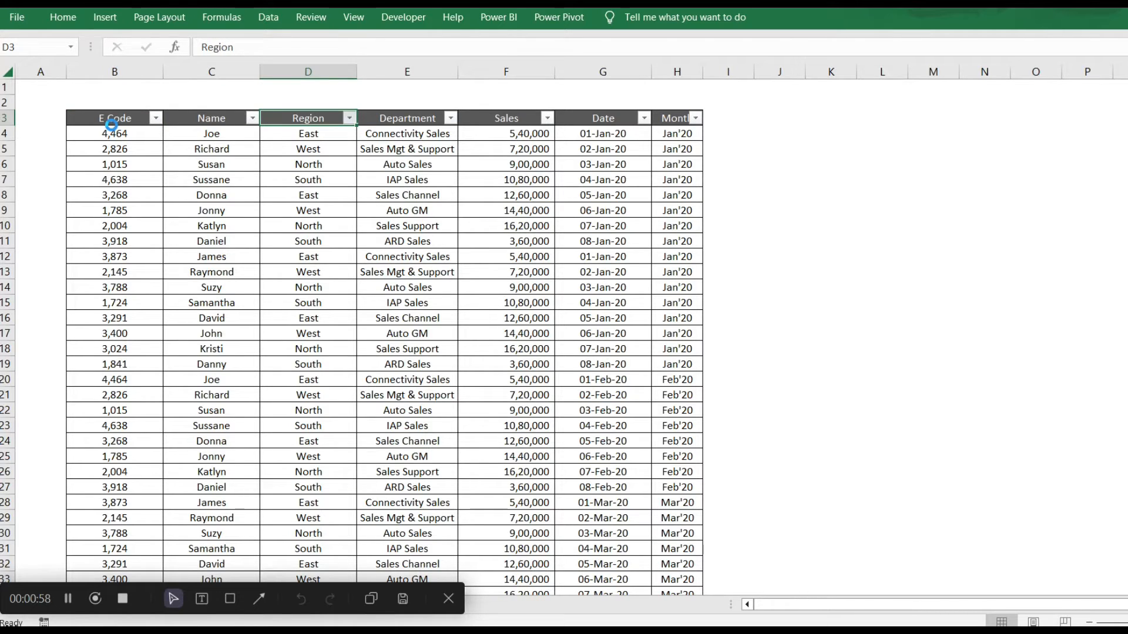
key("alt+Down")
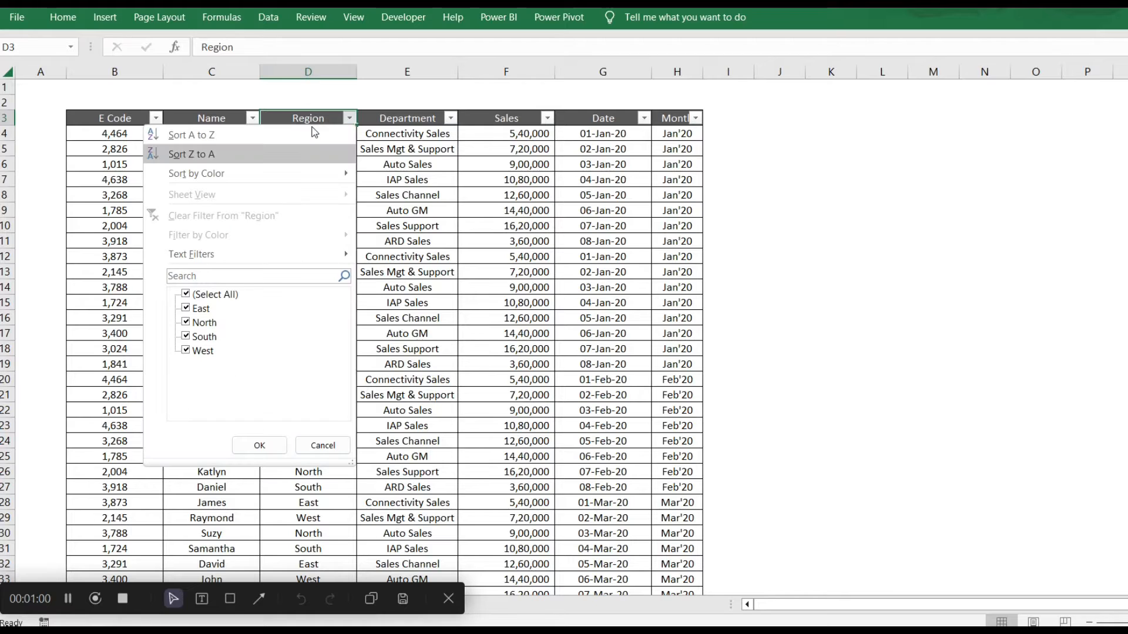
left_click(186, 294)
left_click(186, 308)
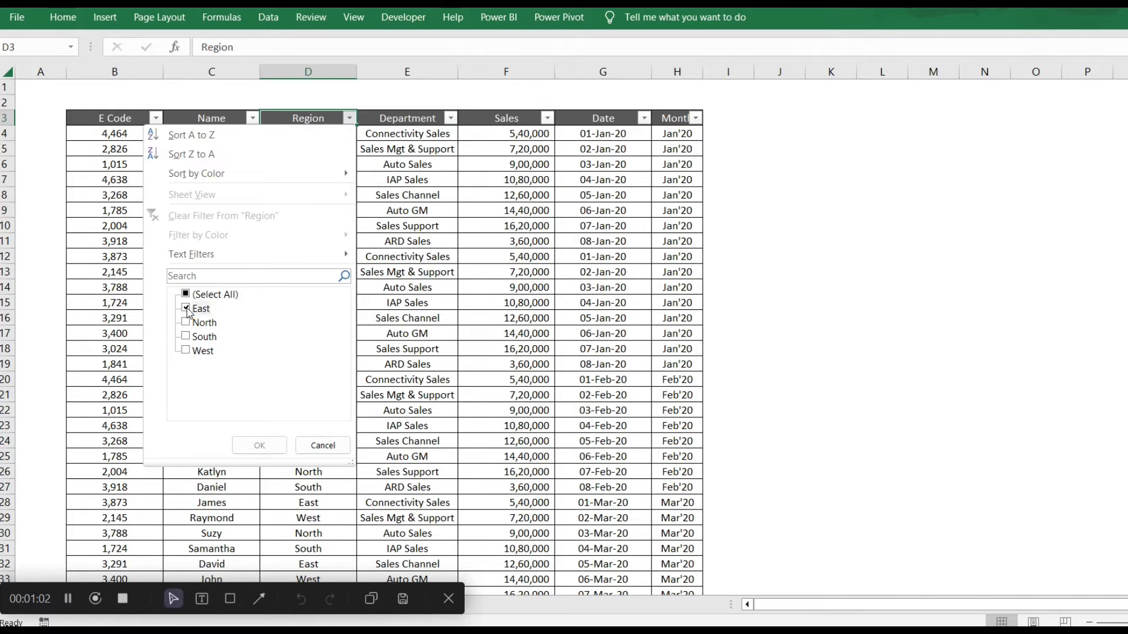
left_click(260, 445)
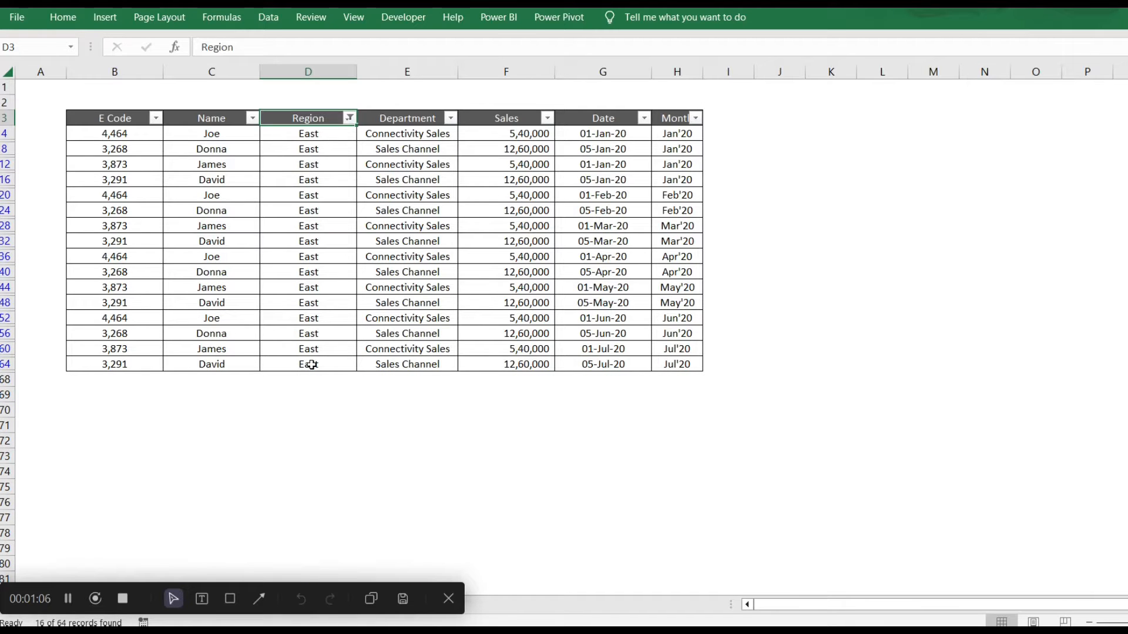
Clear the Region column's filter to show all sales records
key("alt+d")
key("f")
key("s")
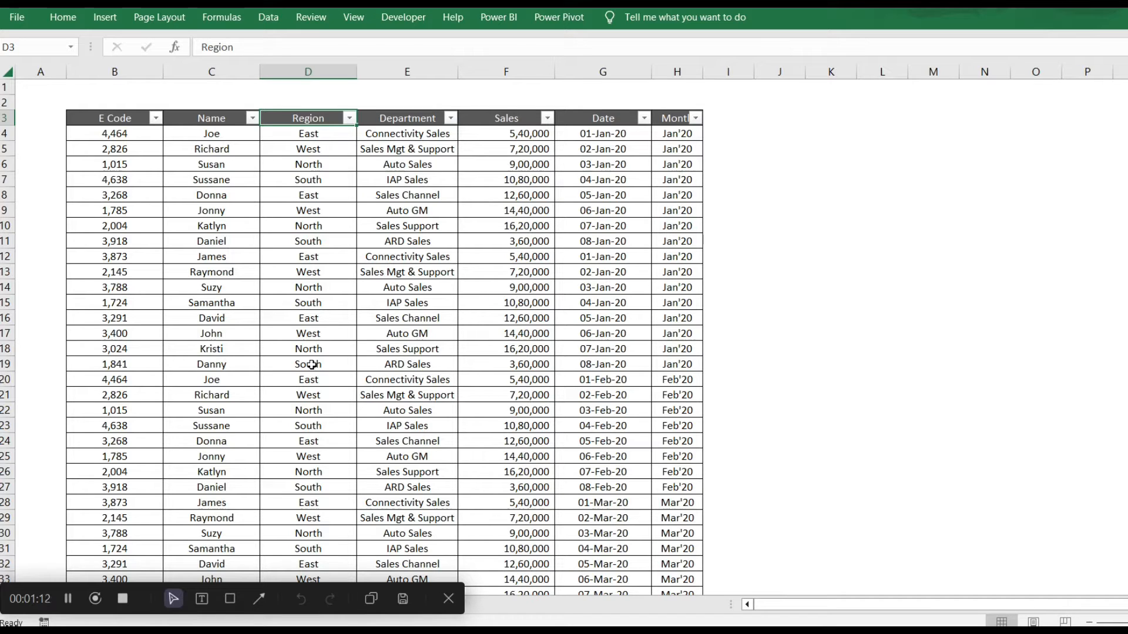
left_click(105, 18)
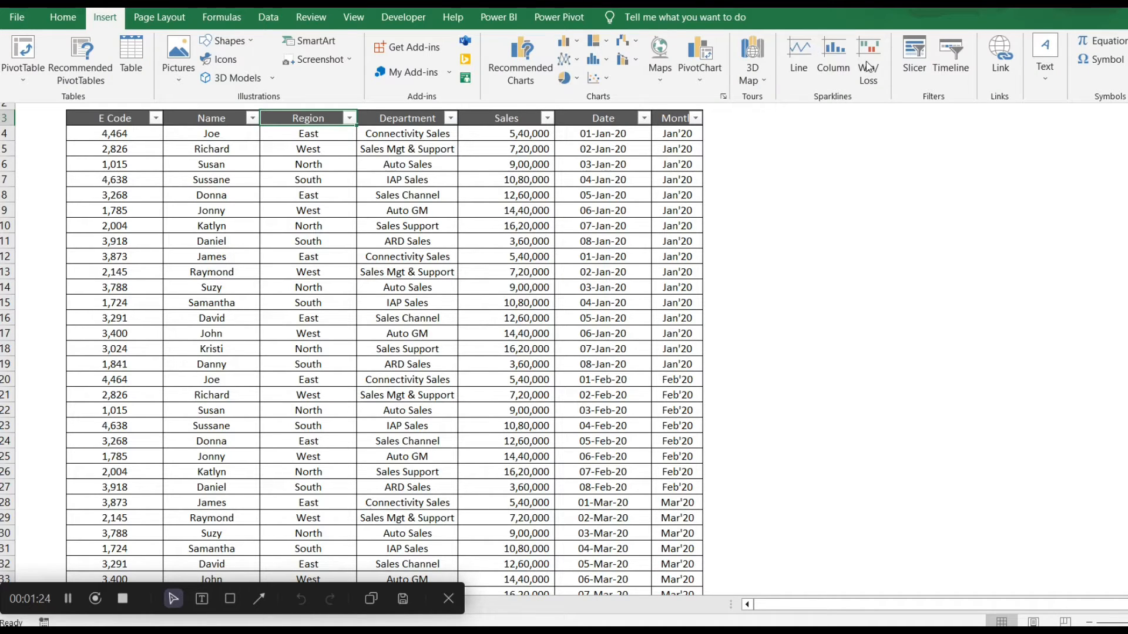
left_click(910, 67)
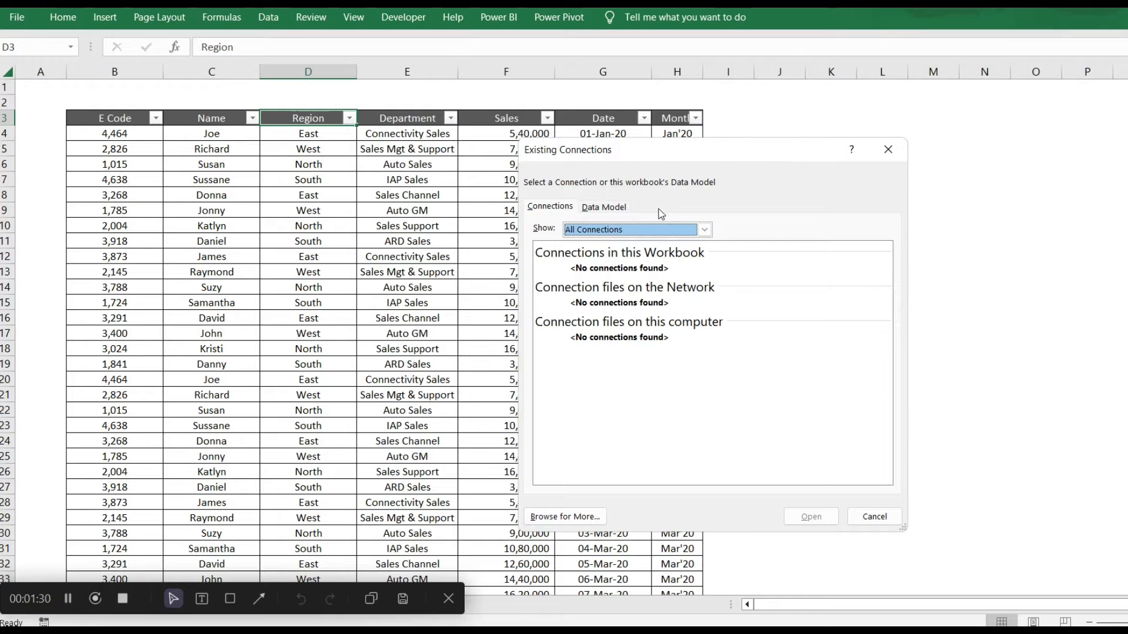
left_click(875, 517)
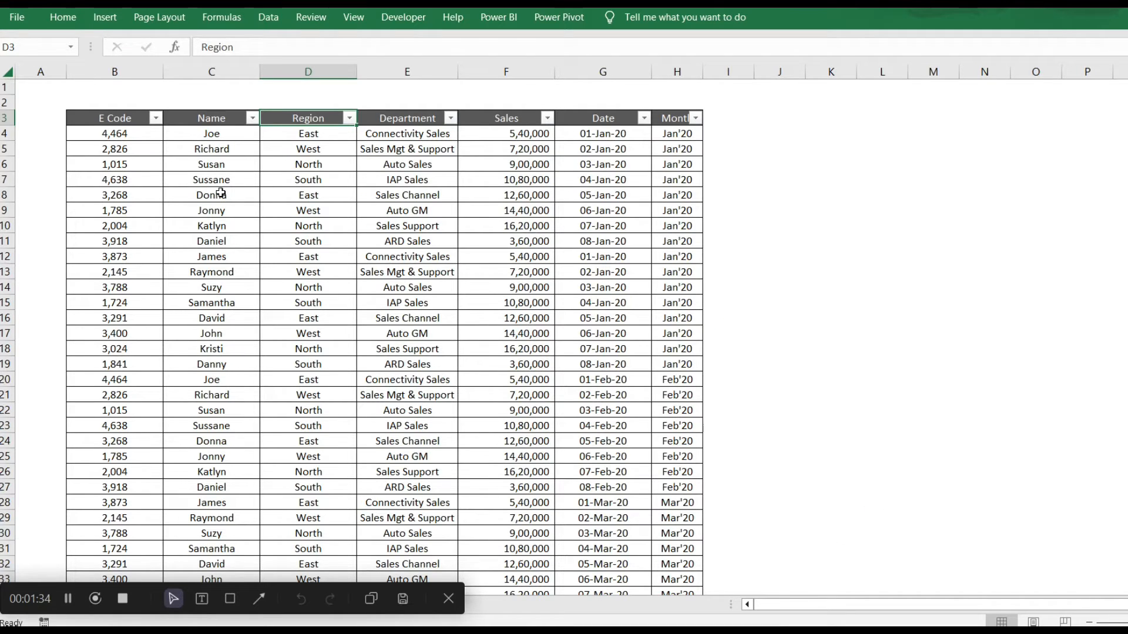
Convert the data range B3:H67 into a table with headers
left_click(220, 193)
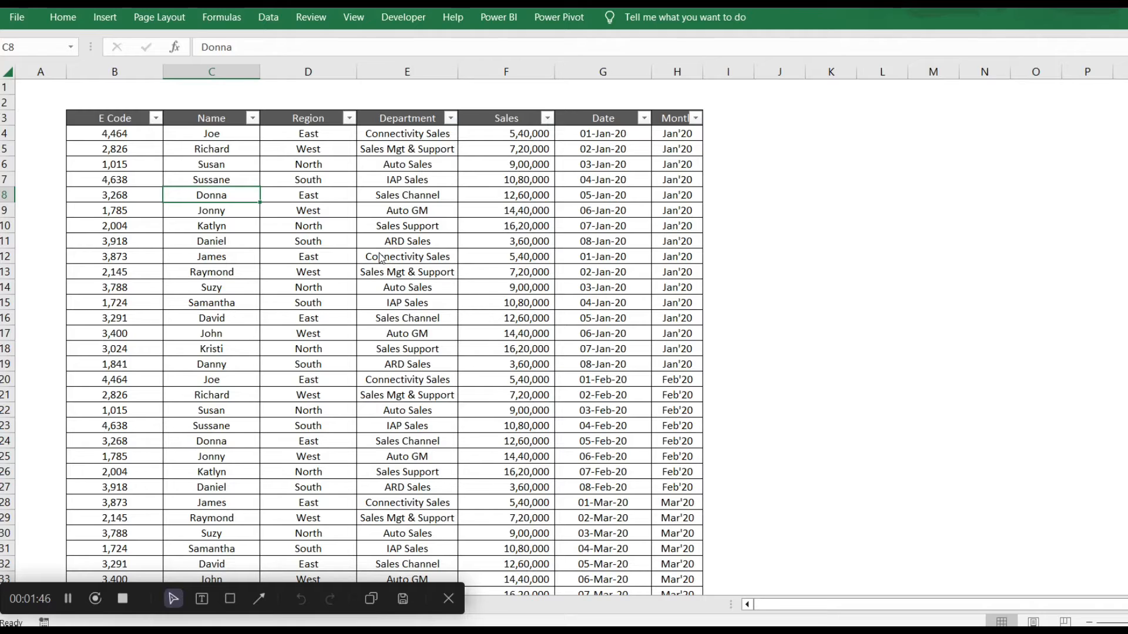
key("ctrl+t")
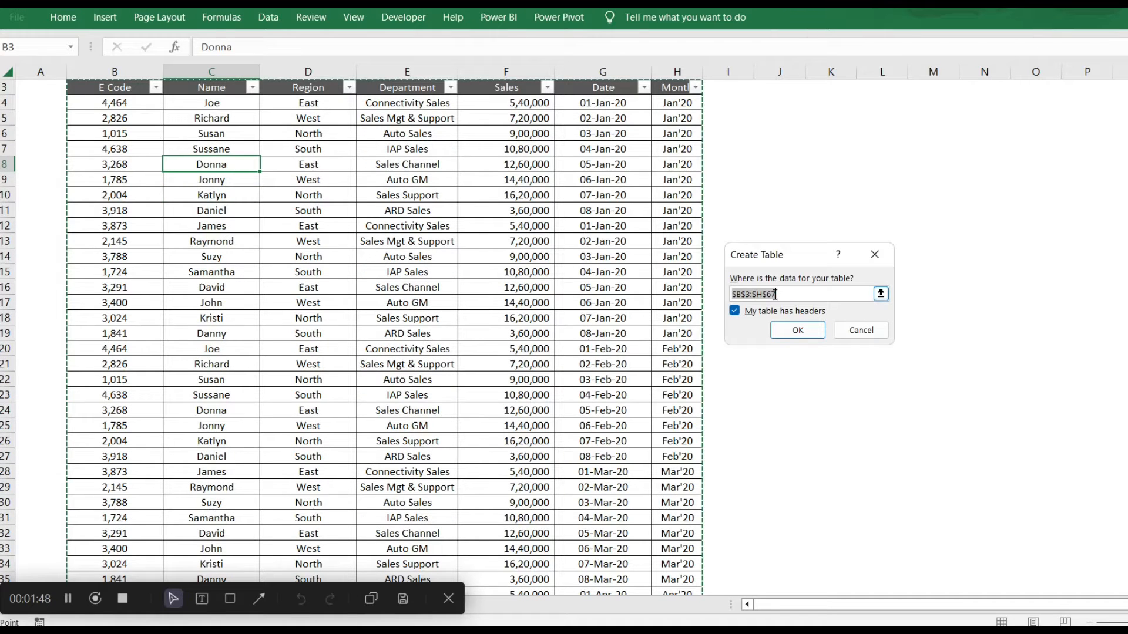
left_click_drag(772, 256, 762, 199)
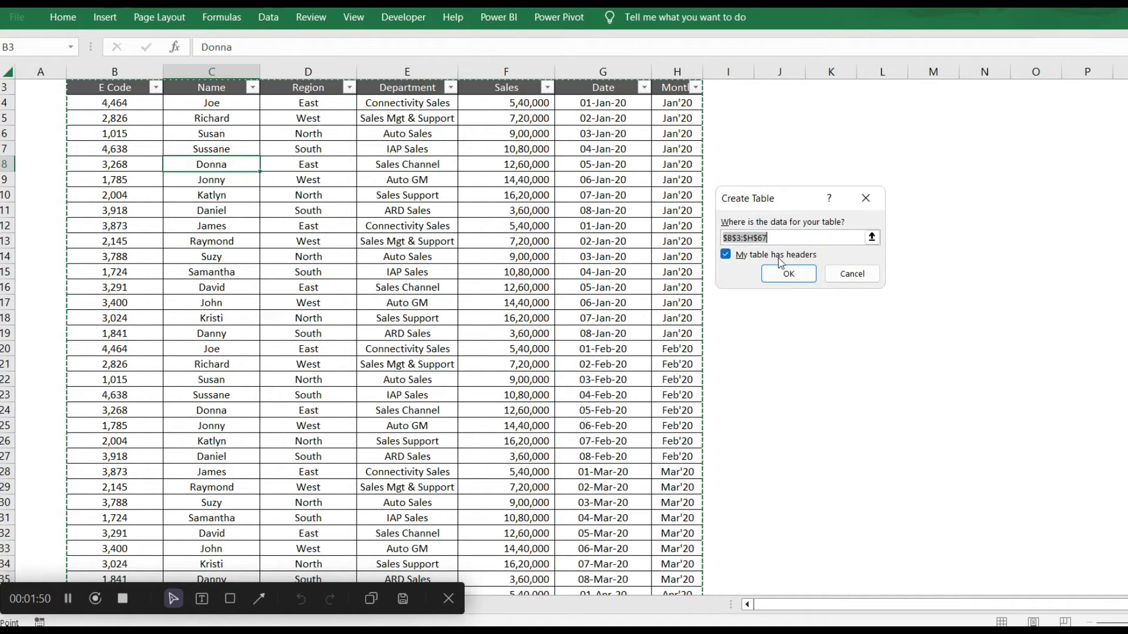
left_click(788, 273)
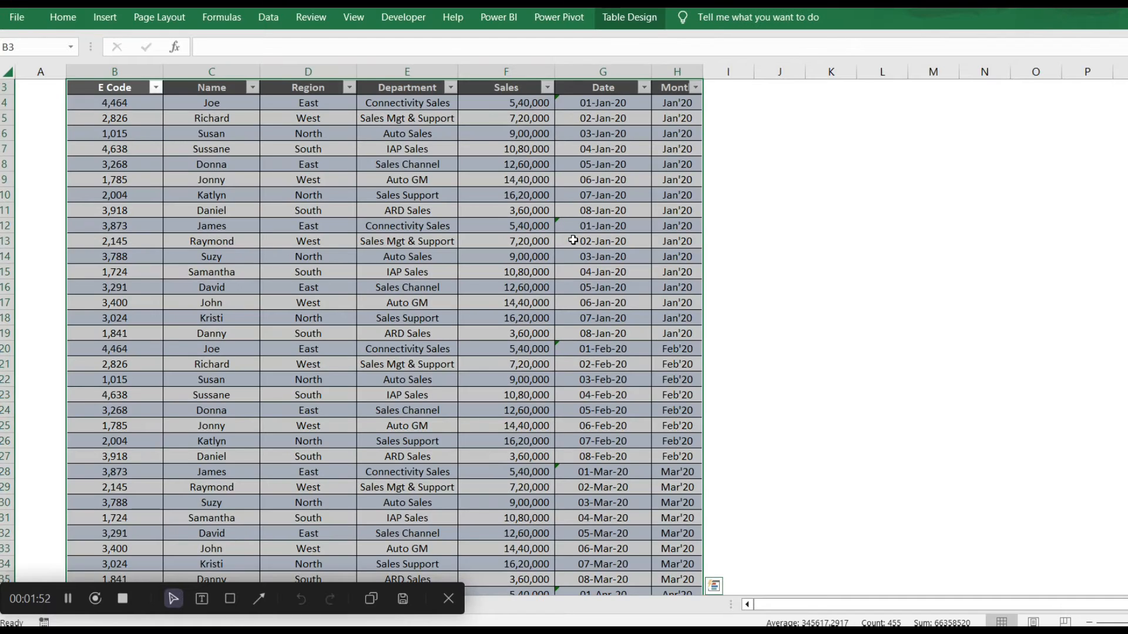
left_click(573, 240)
scroll(572, 240, "up", 1)
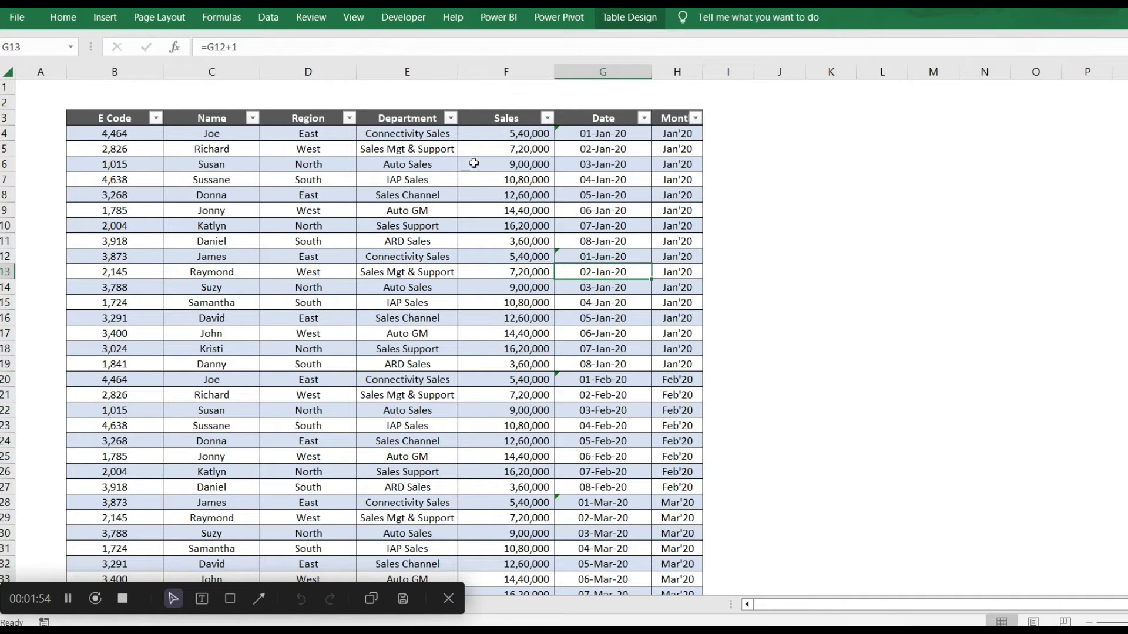
Insert slicers for the table's Region, Department and Month fields
left_click(109, 19)
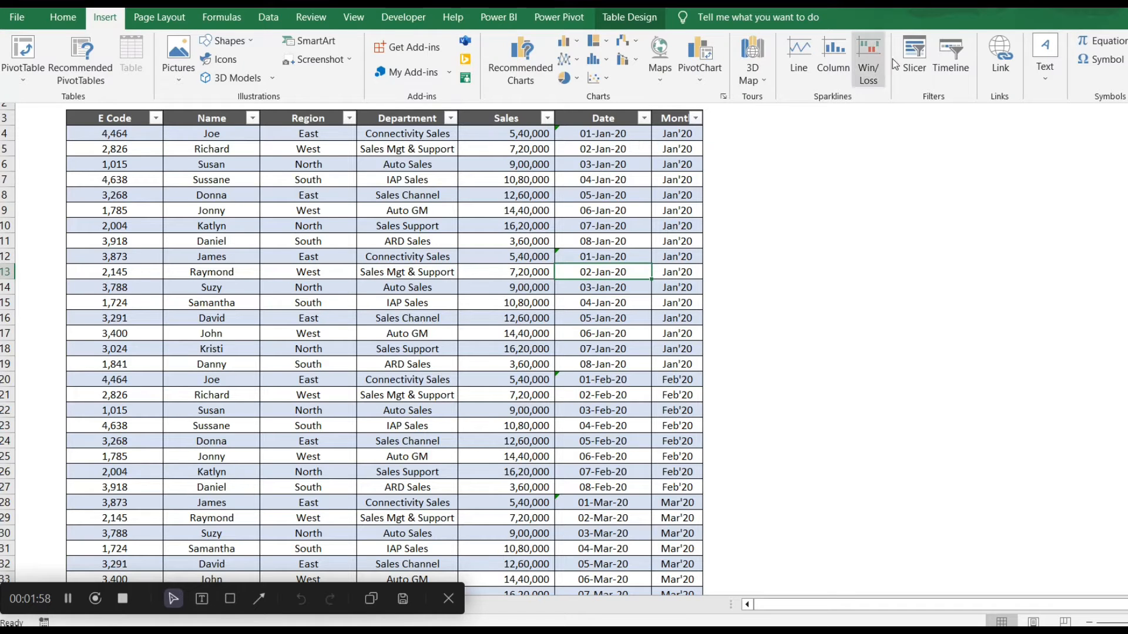
left_click(913, 62)
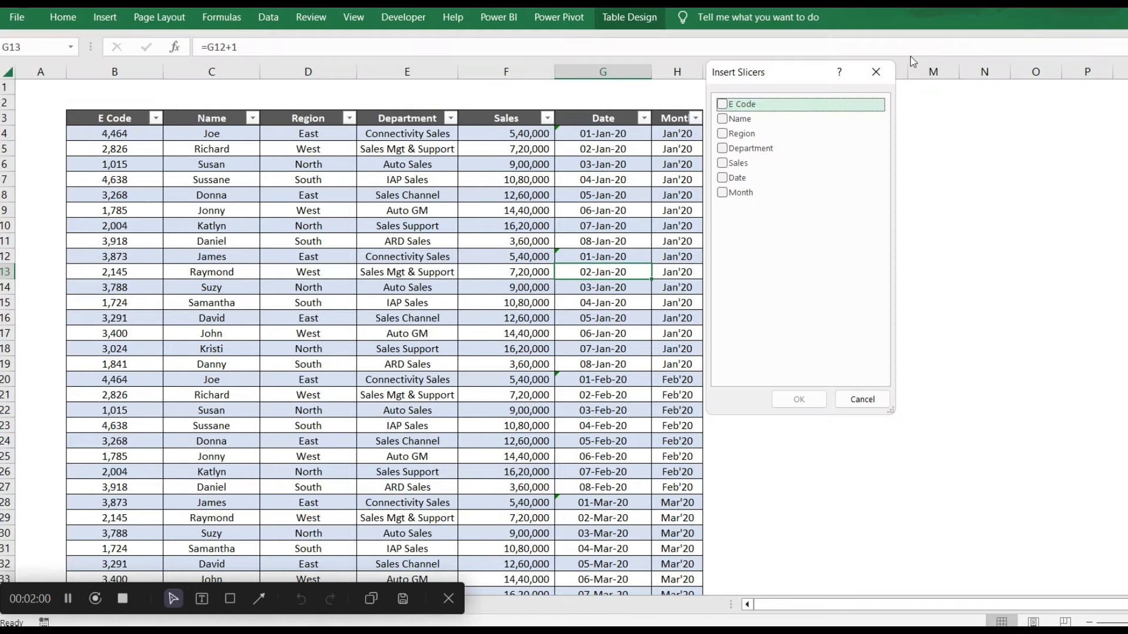
left_click_drag(763, 78, 772, 135)
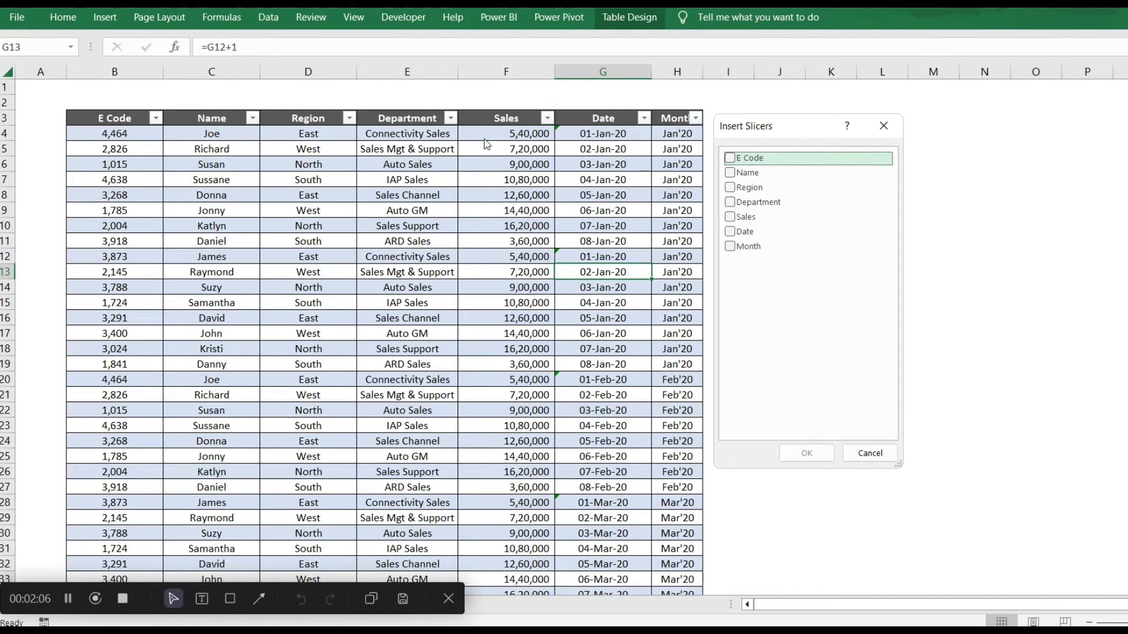
left_click(733, 188)
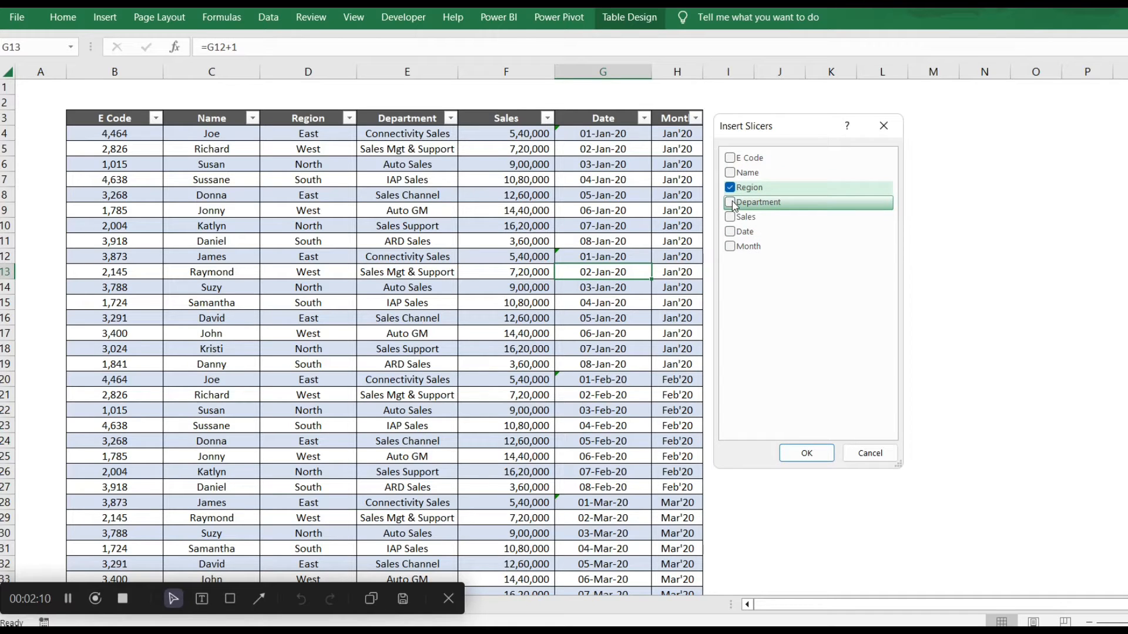
left_click(731, 204)
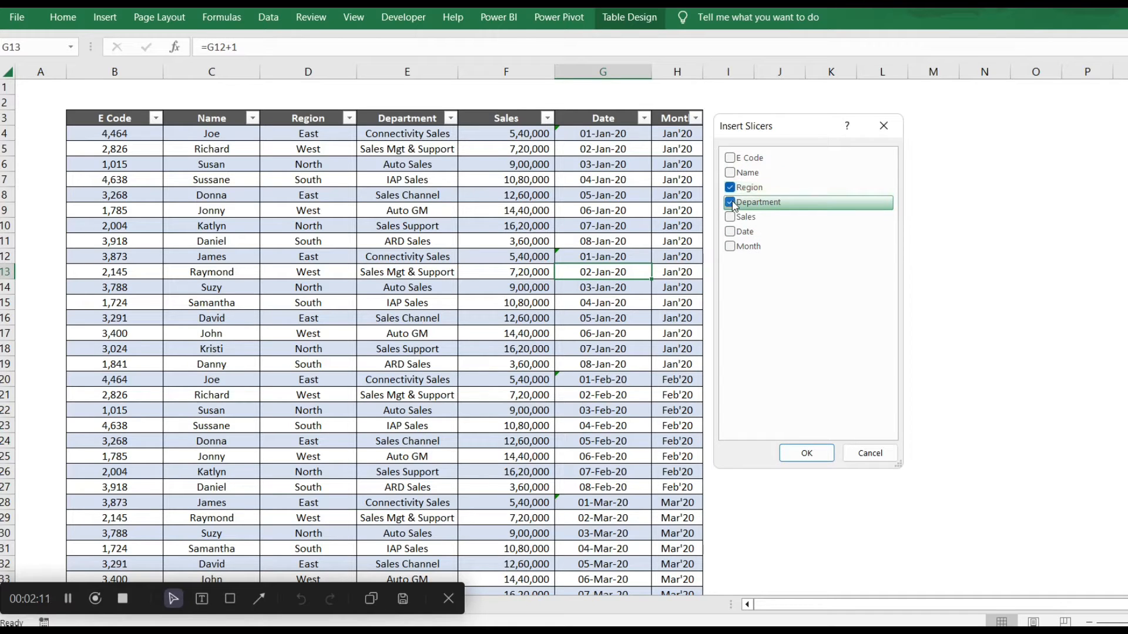
left_click(731, 248)
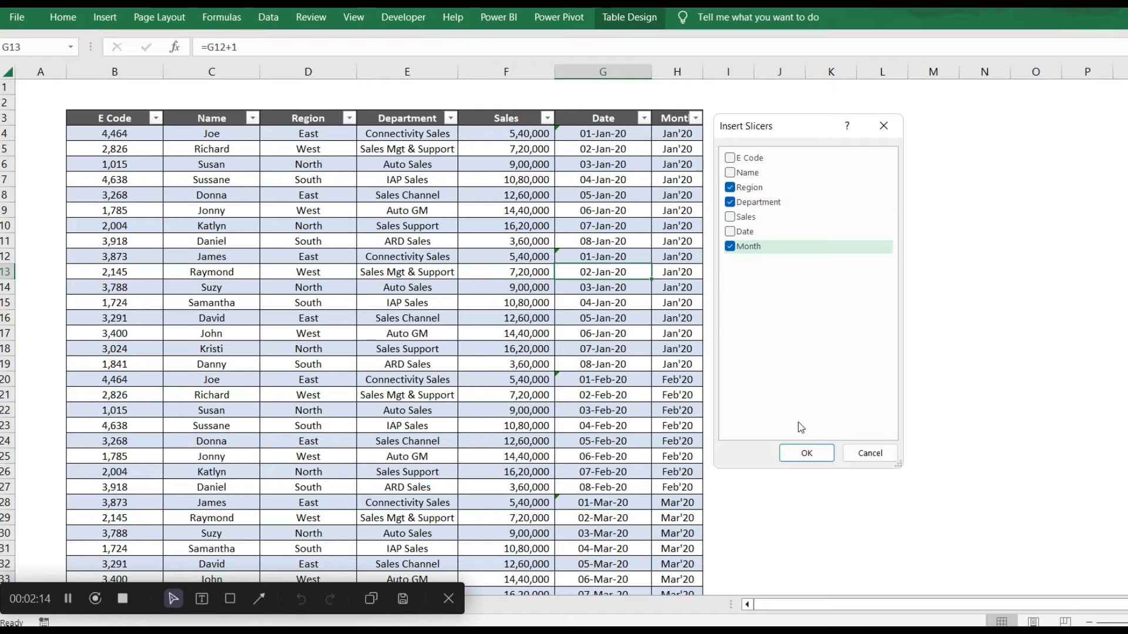
left_click(807, 454)
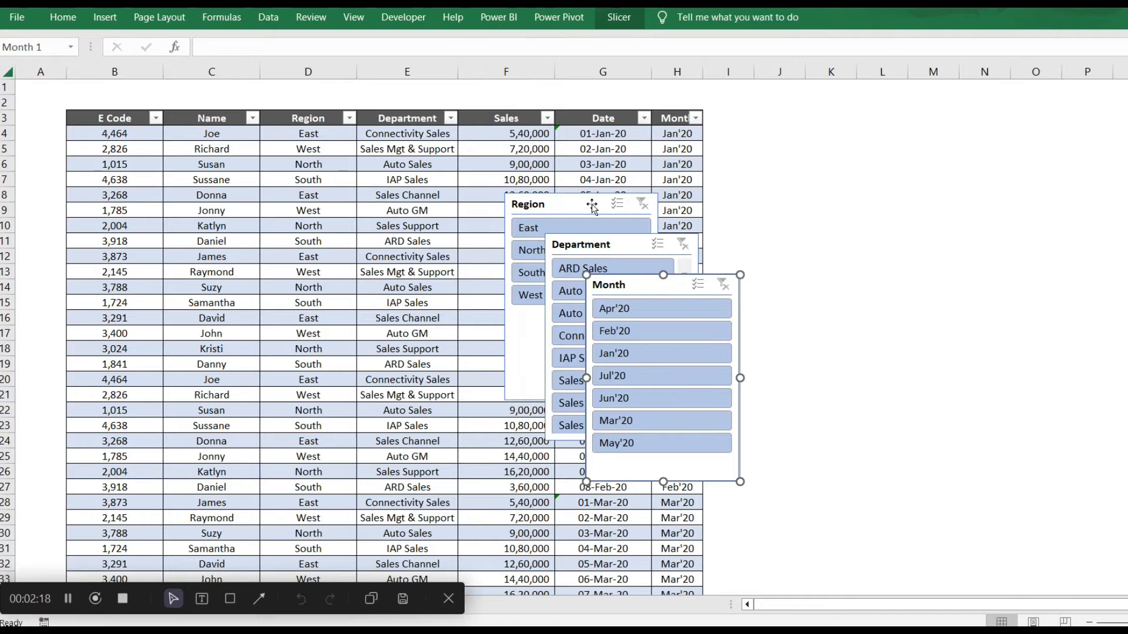
Arrange the slicers beside the table, with Department to the right of Region and Month below Region
left_click_drag(591, 203, 795, 121)
left_click_drag(628, 243, 962, 117)
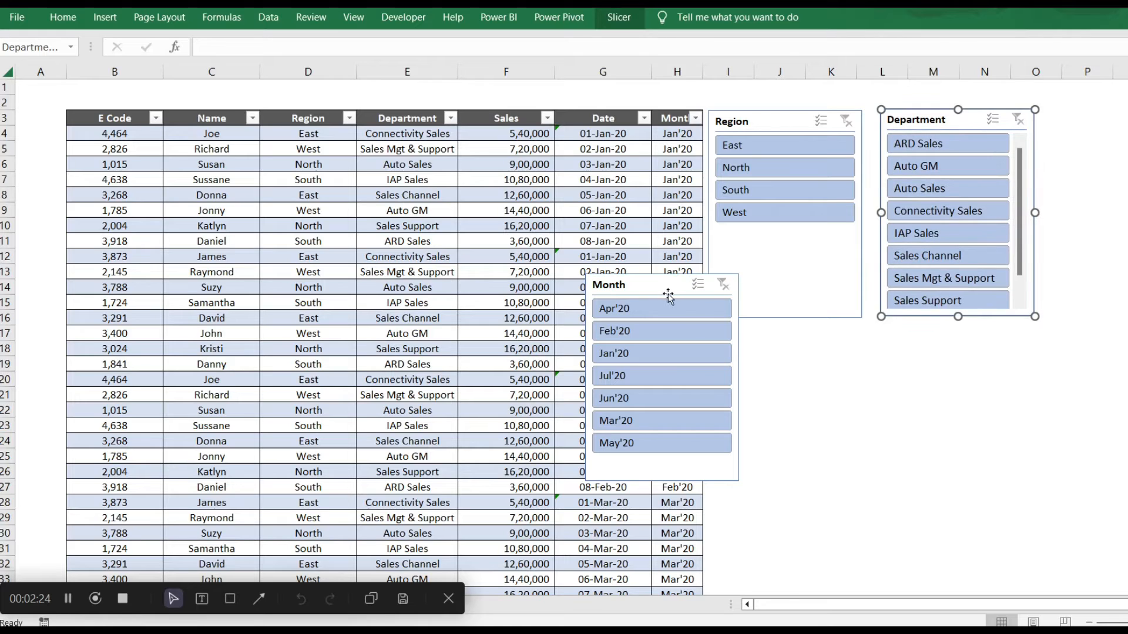
left_click_drag(664, 287, 788, 337)
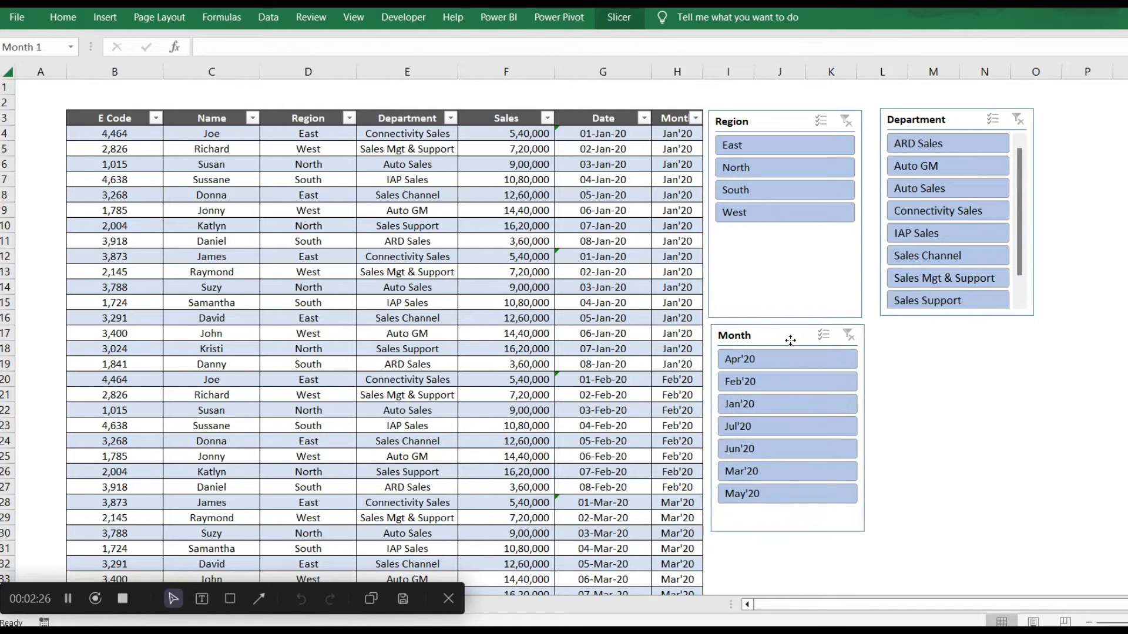
left_click(935, 363)
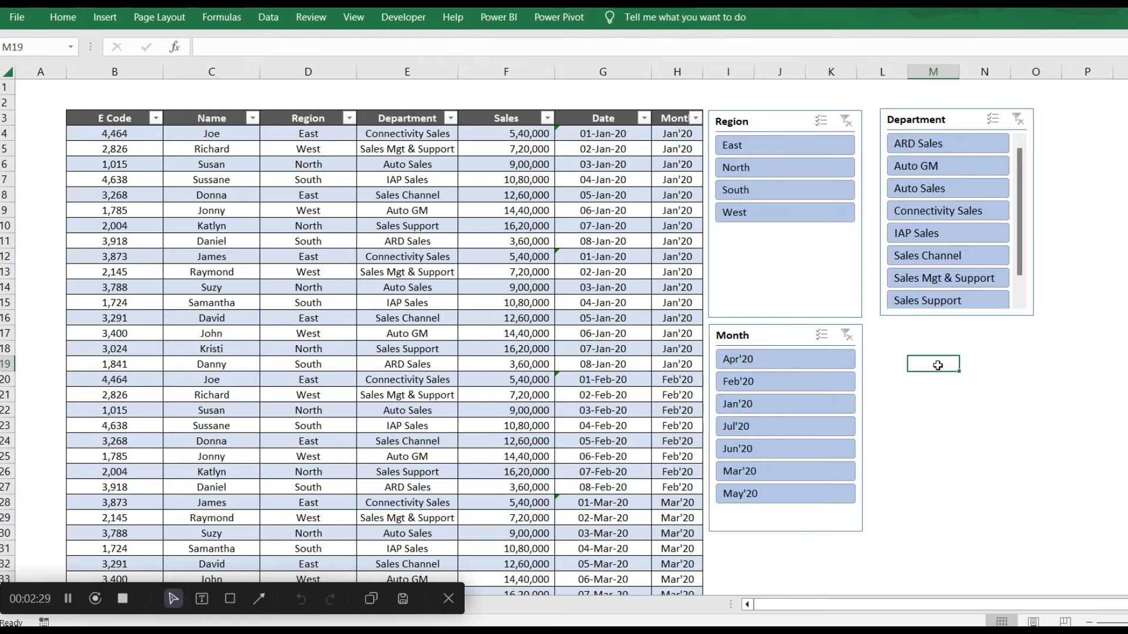
Filter the table by East, North, South and West in turn, add North to the West selection, and clear the Region slicer
left_click(798, 152)
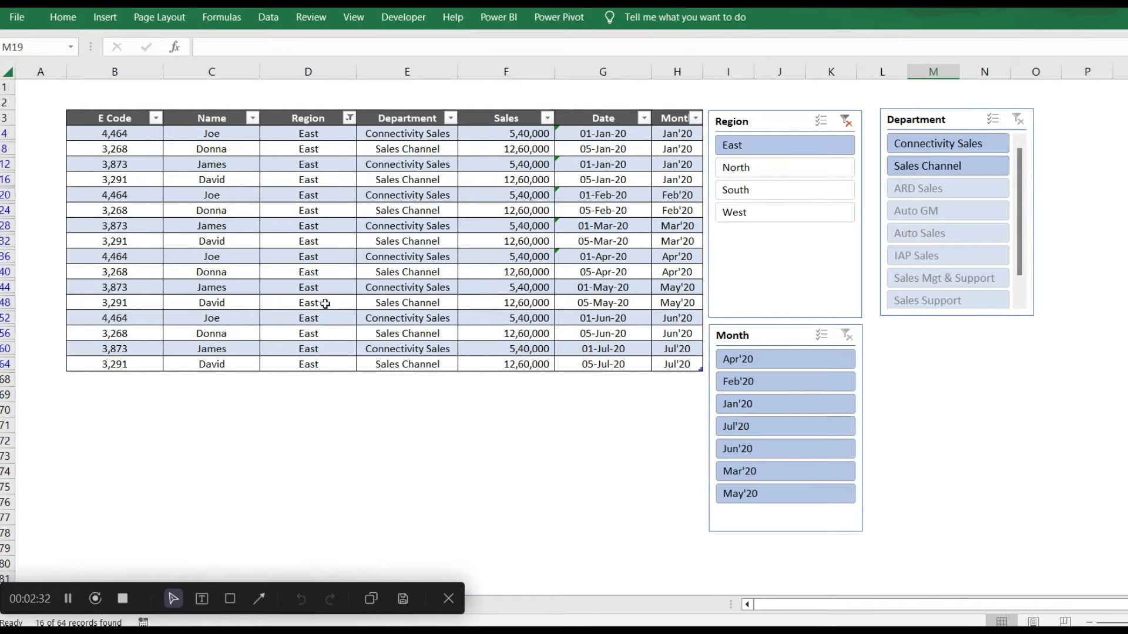
left_click(758, 171)
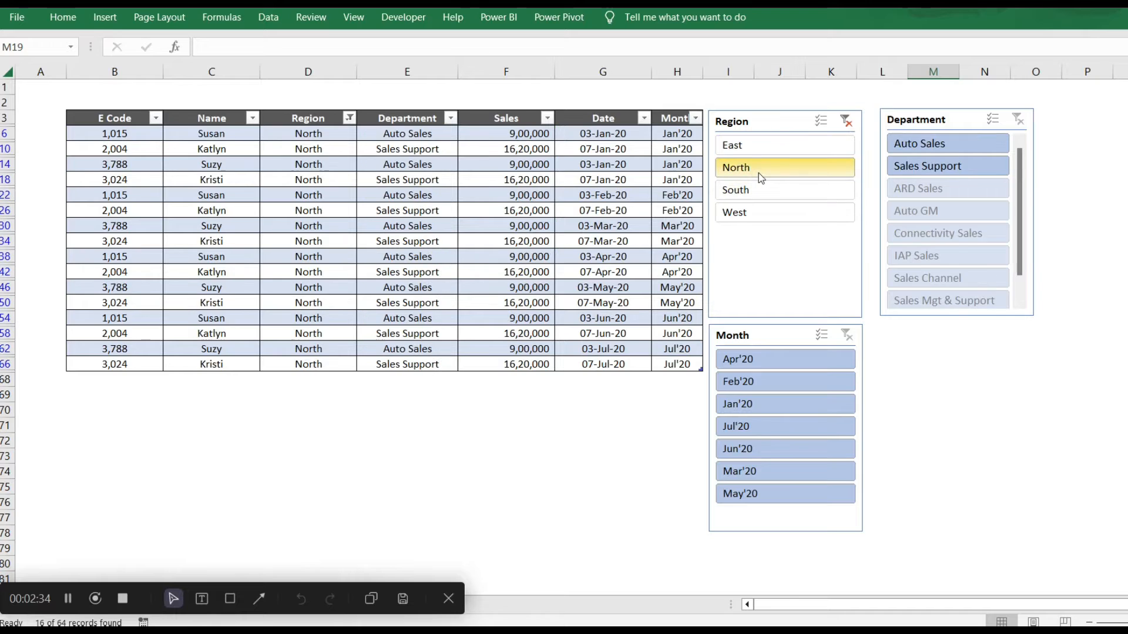
left_click(766, 189)
left_click(772, 215)
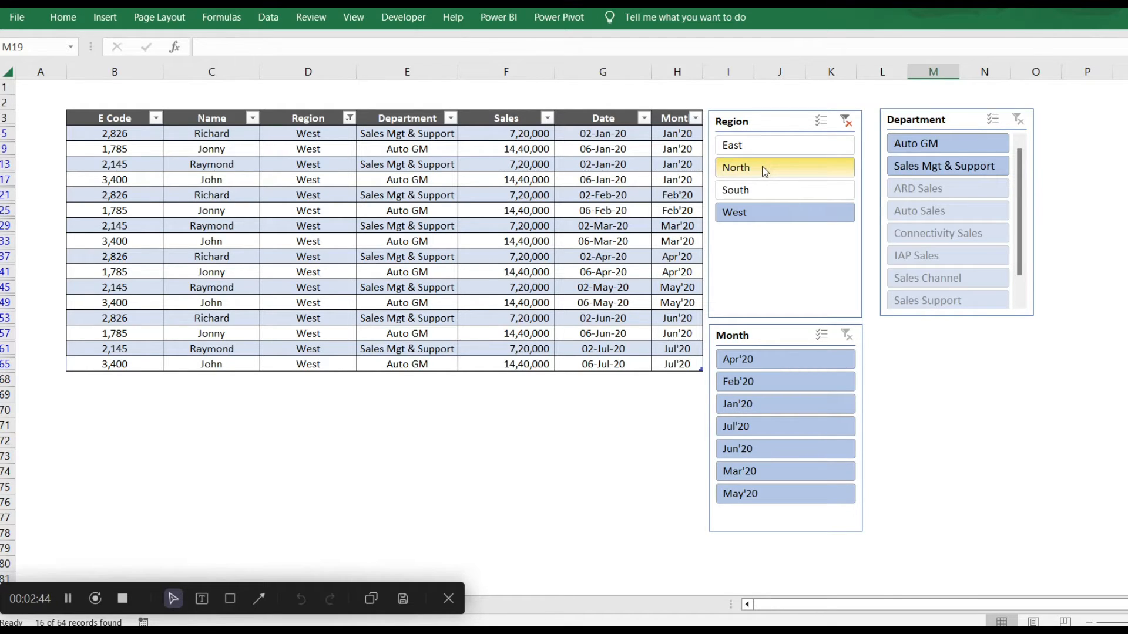
left_click(781, 168, "ctrl")
left_click(845, 121)
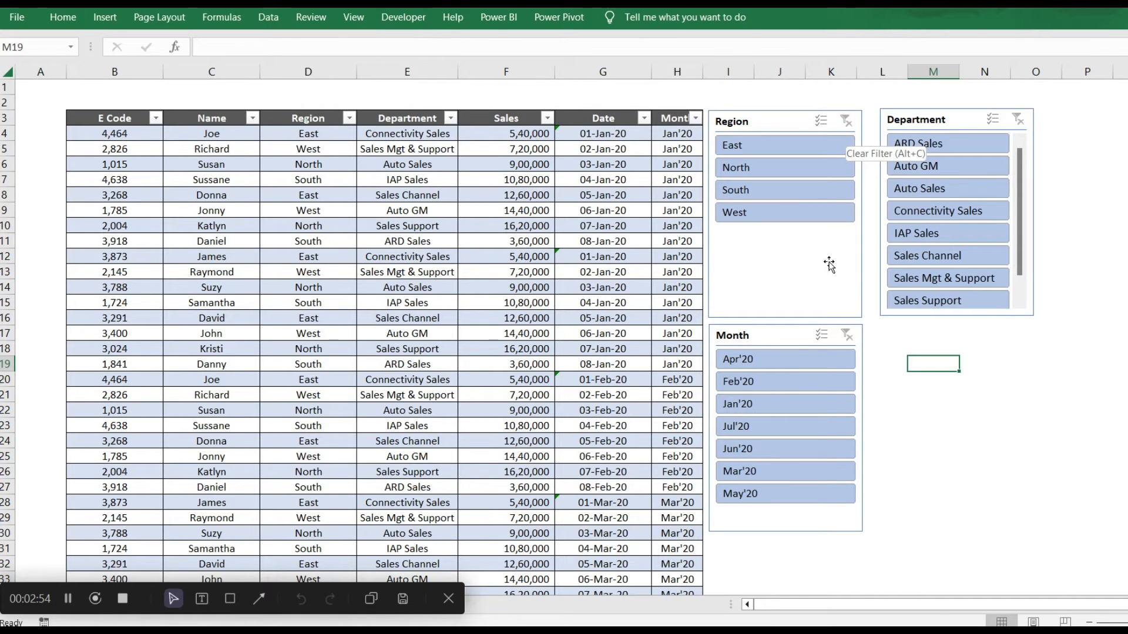
Filter the table by Apr'20, Feb'20 and Jan'20 in turn with the Month slicer, and clear its filter
left_click(779, 363)
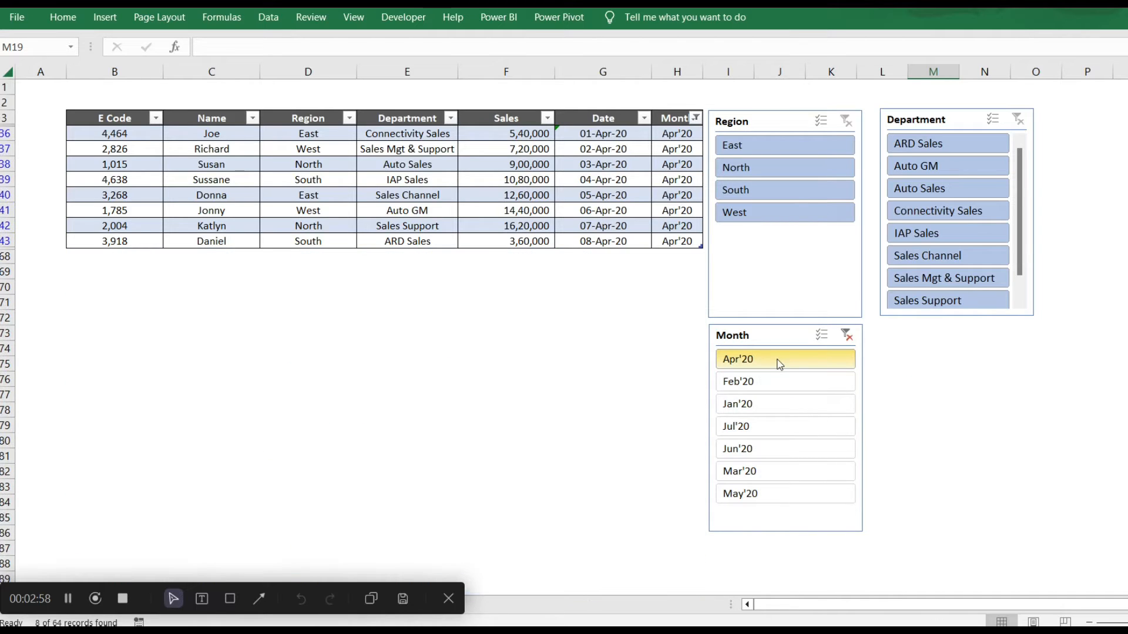
left_click(778, 389)
left_click(777, 405)
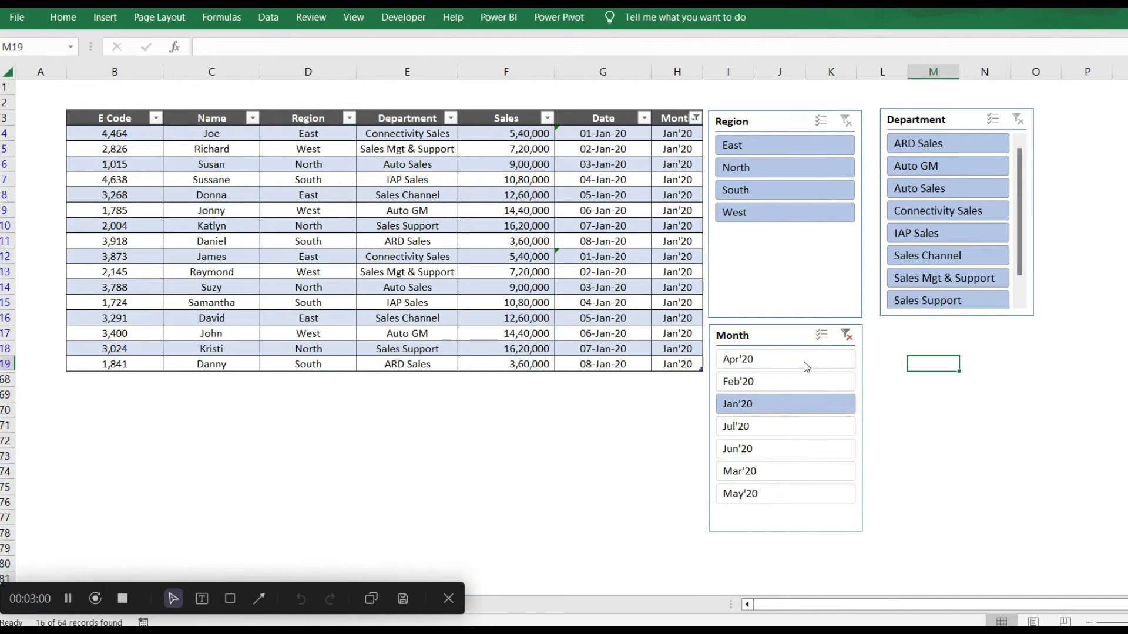
left_click(846, 335)
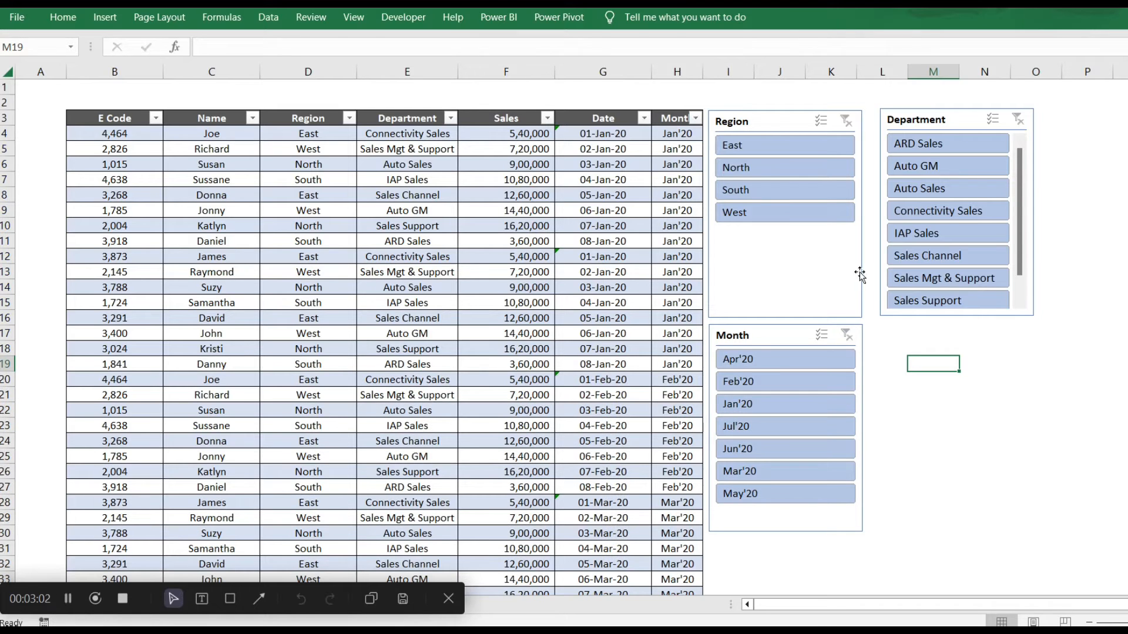
Filter the table by ARD Sales, Auto Sales and Connectivity Sales in turn with the Department slicer, and clear its filter
left_click(931, 144)
left_click(949, 194)
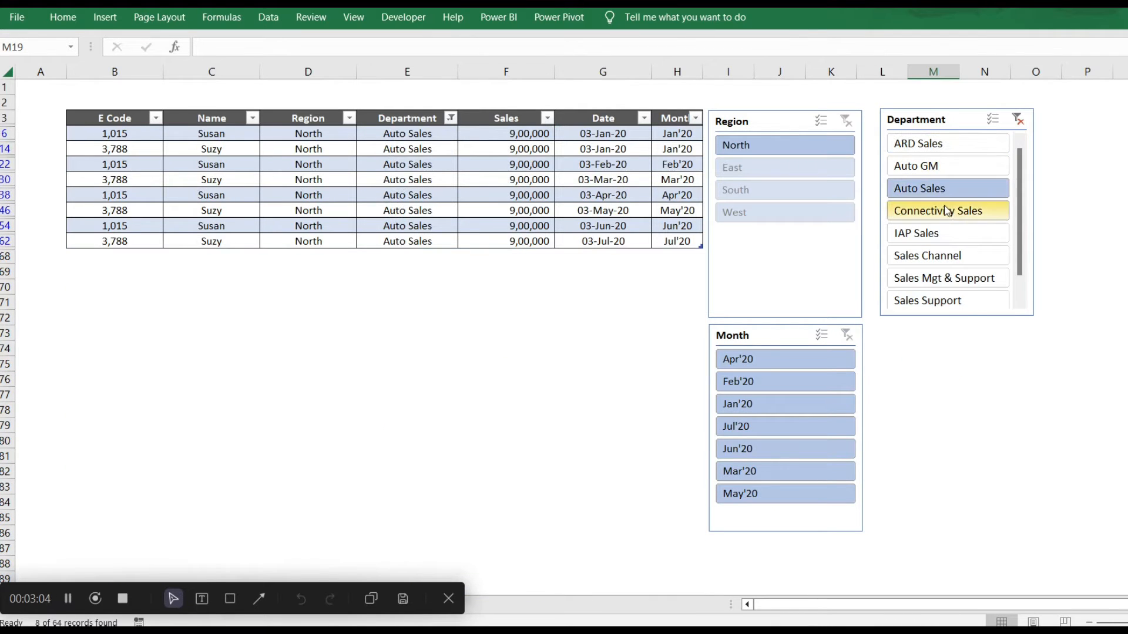
left_click(947, 214)
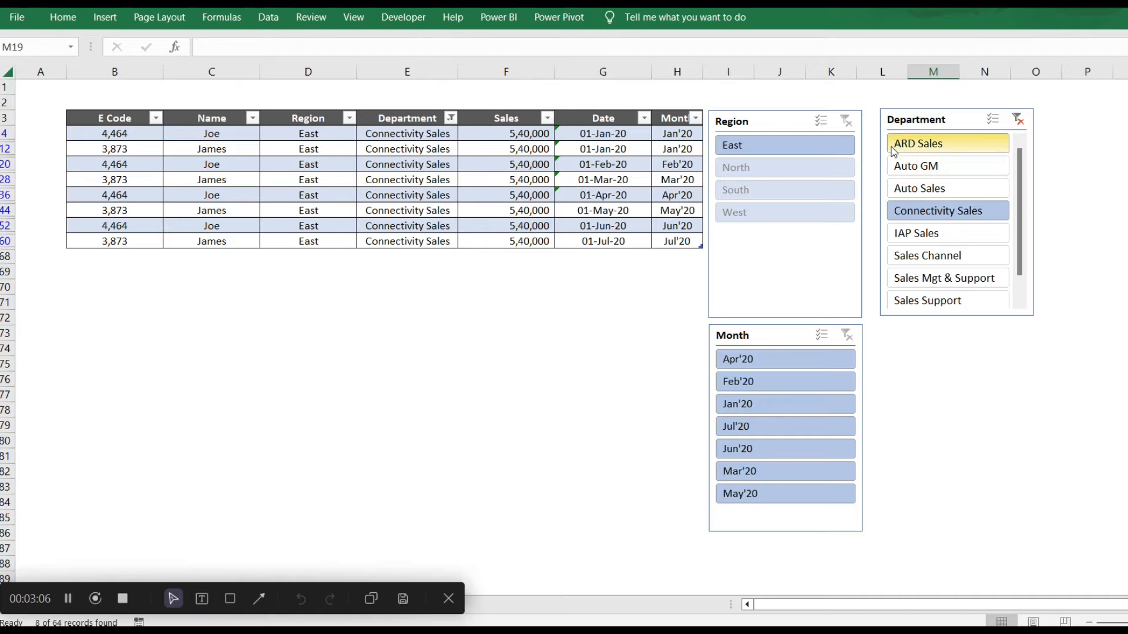
left_click(1018, 120)
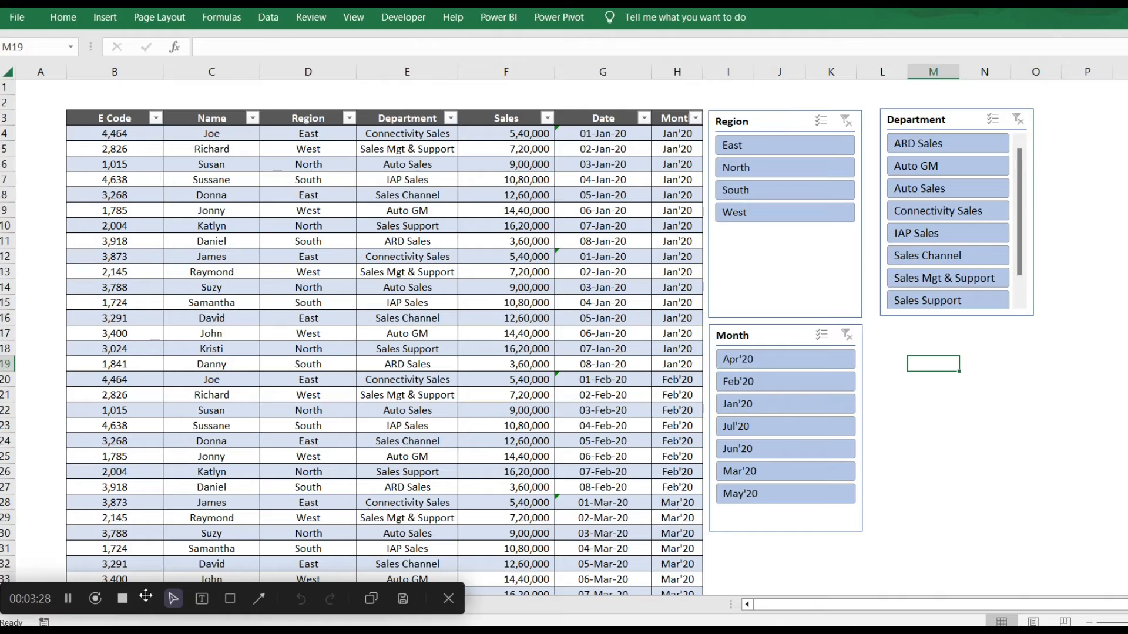
left_click(125, 603)
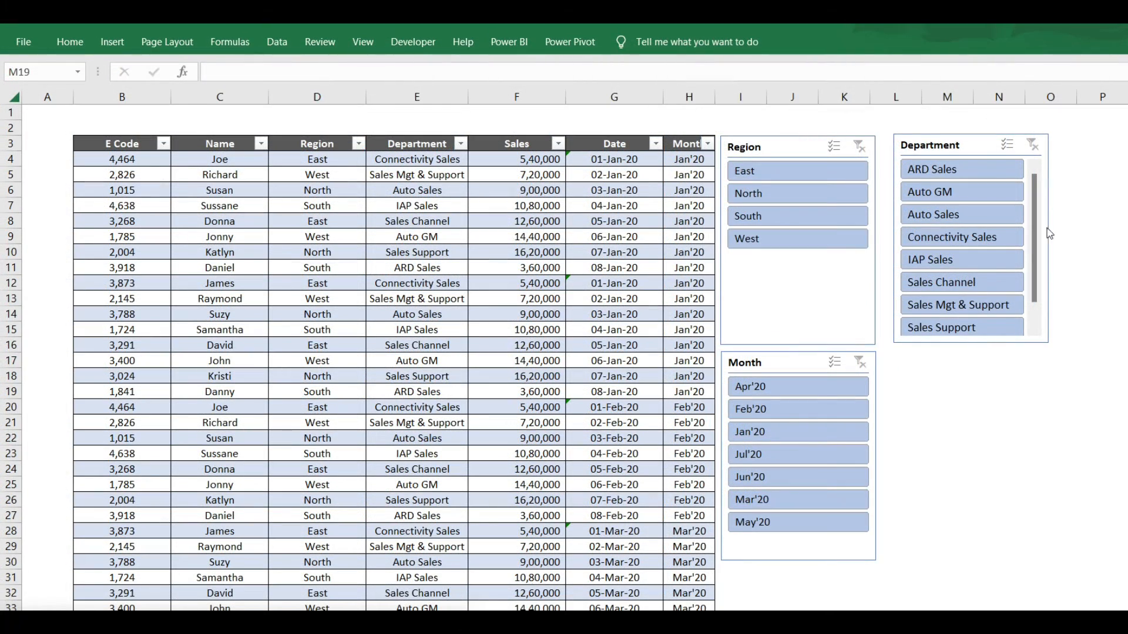
left_click(1080, 190)
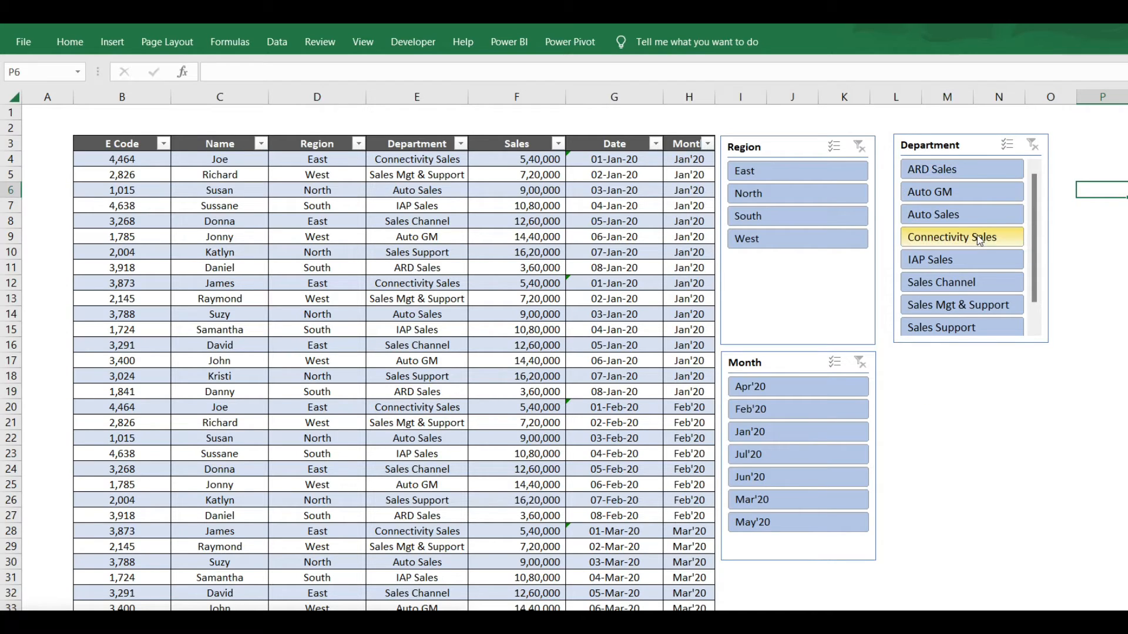
Exclude Auto Sales with the Department slicer's multi-select, and filter the table by ARD Sales alone
left_click(1007, 147)
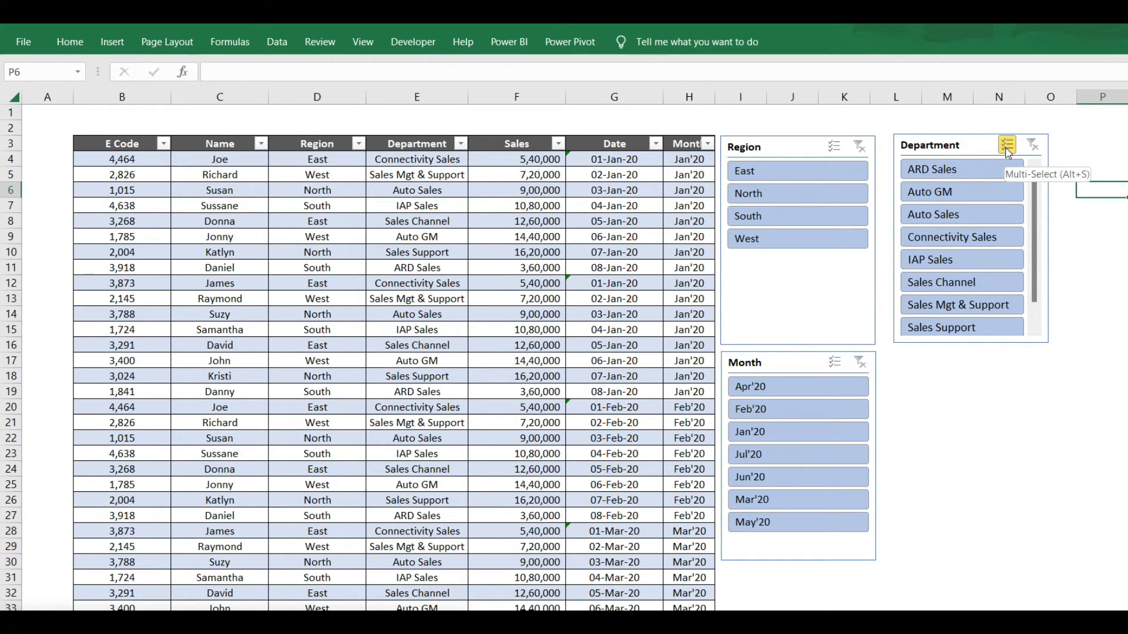
left_click(963, 213)
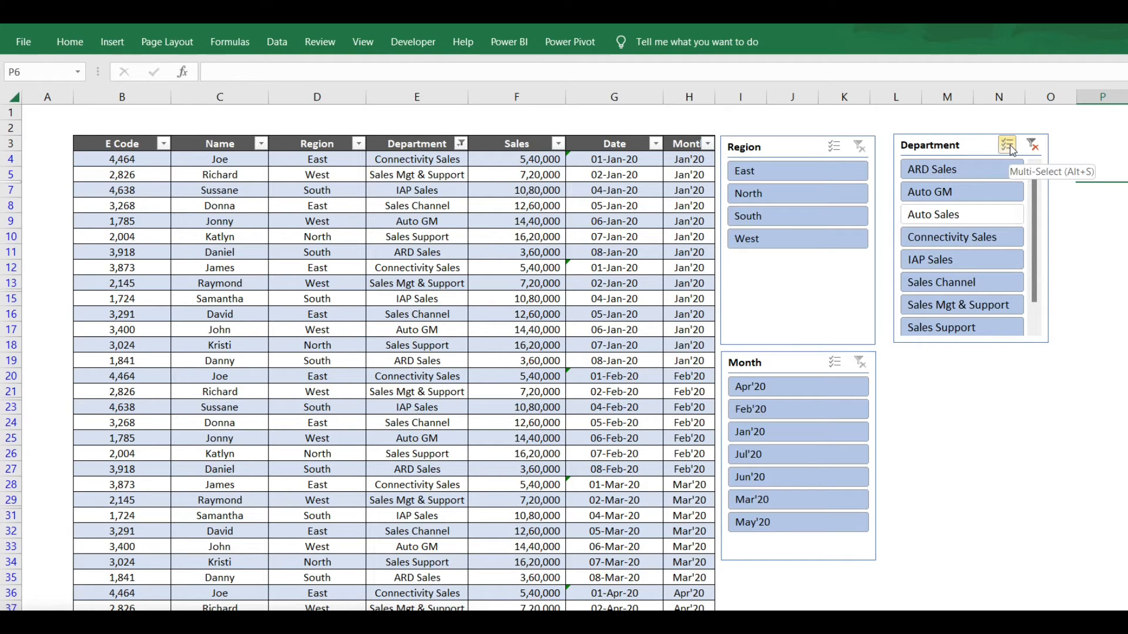
left_click(1000, 174)
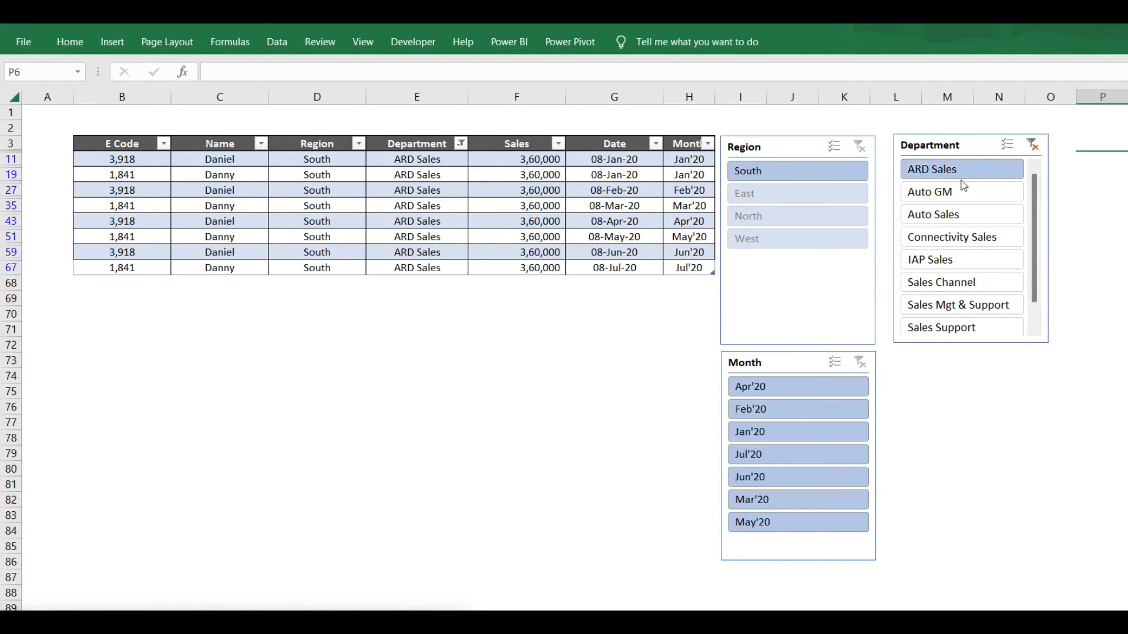
Turn on multi-select in the Department slicer to add Connectivity Sales to ARD Sales, and clear the slicer's filter
left_click(1009, 147)
left_click(991, 243)
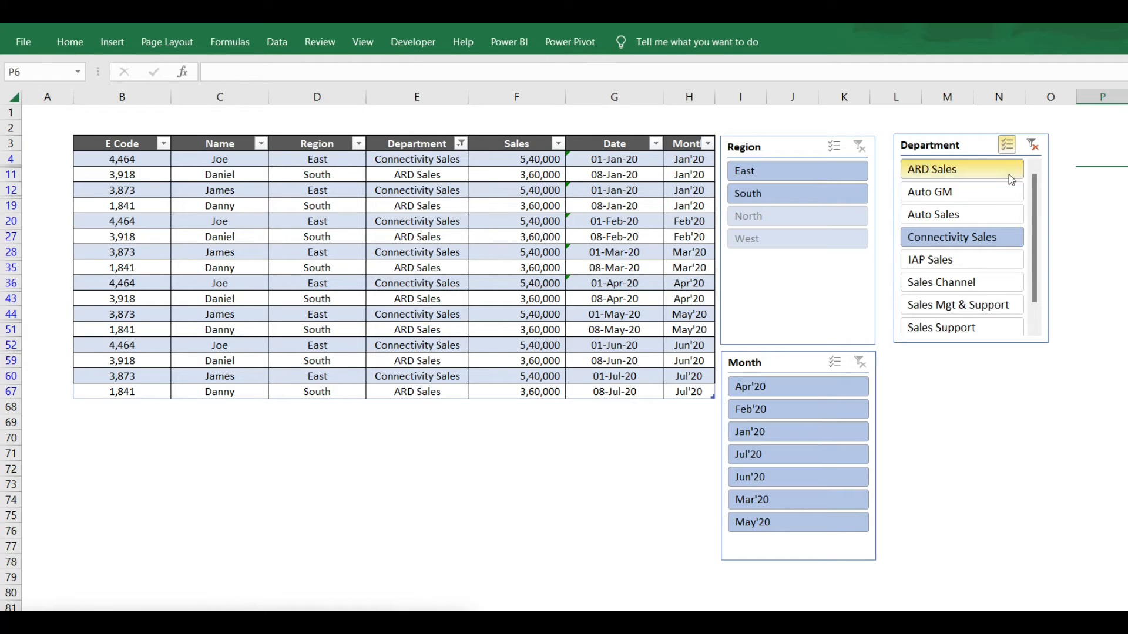
left_click(1034, 145)
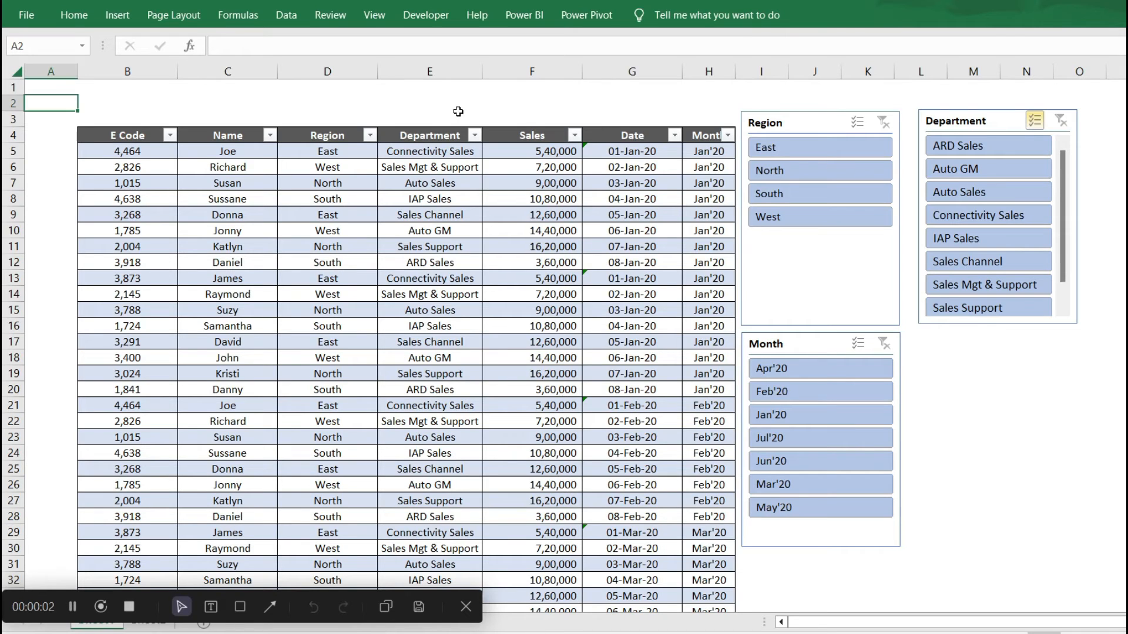
Enter the label Total in cell E2 above the table's Department column
left_click(493, 92)
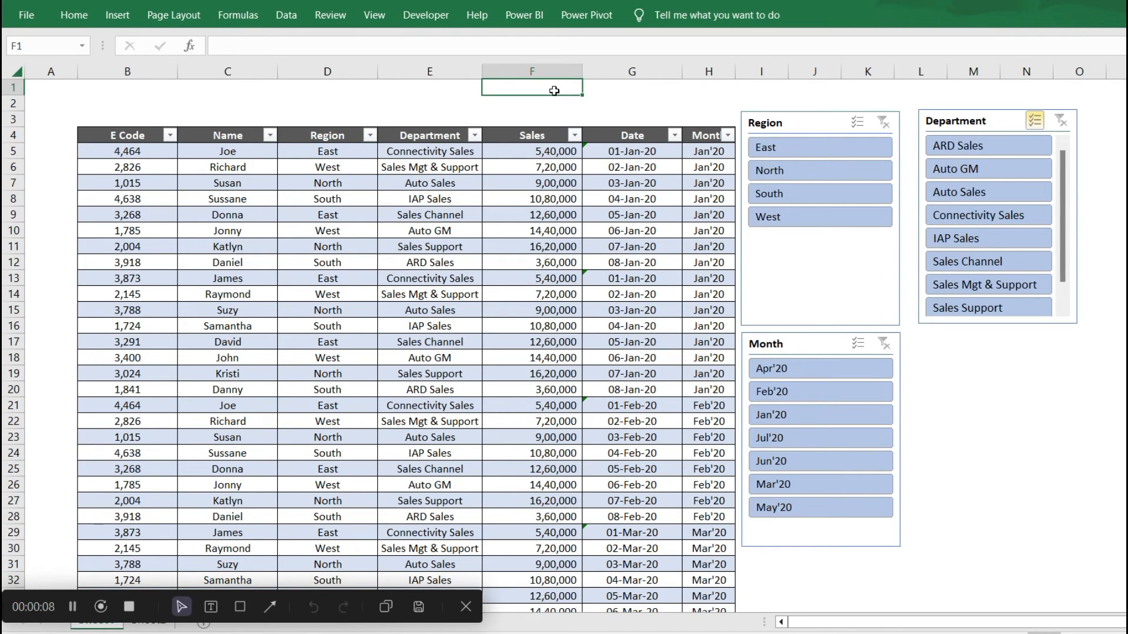
key("Left")
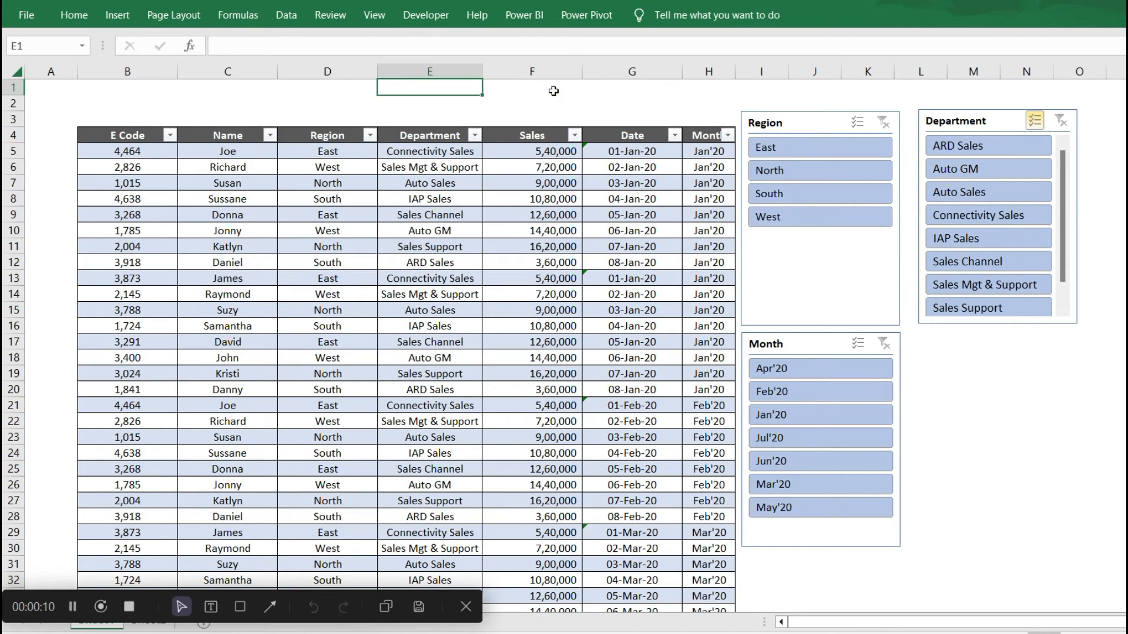
key("Down")
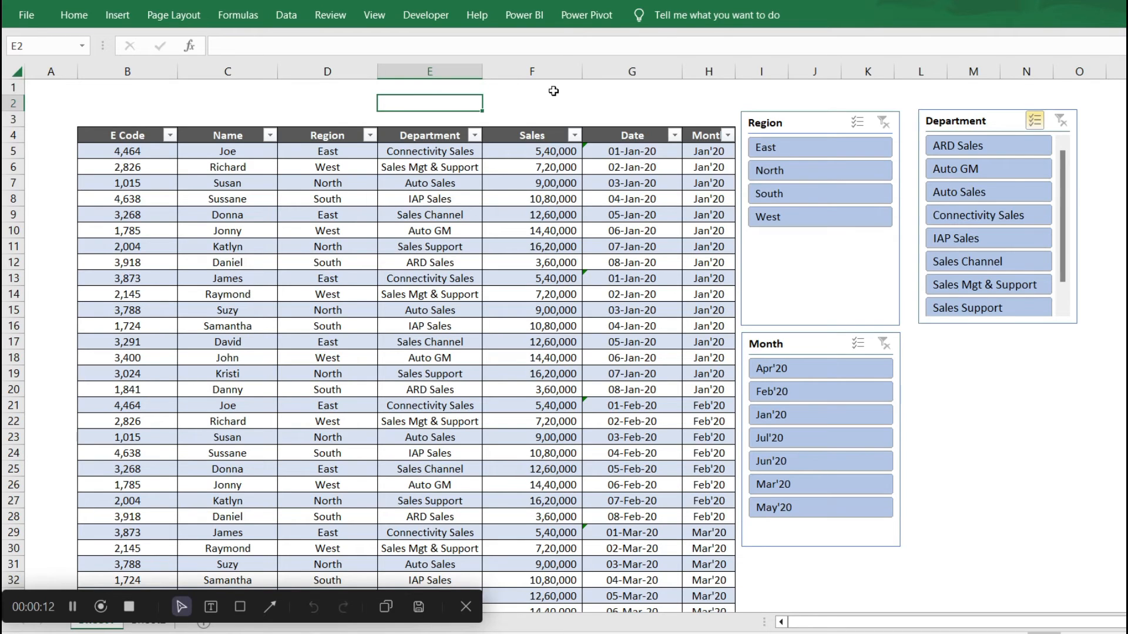
type("Total")
key("Tab")
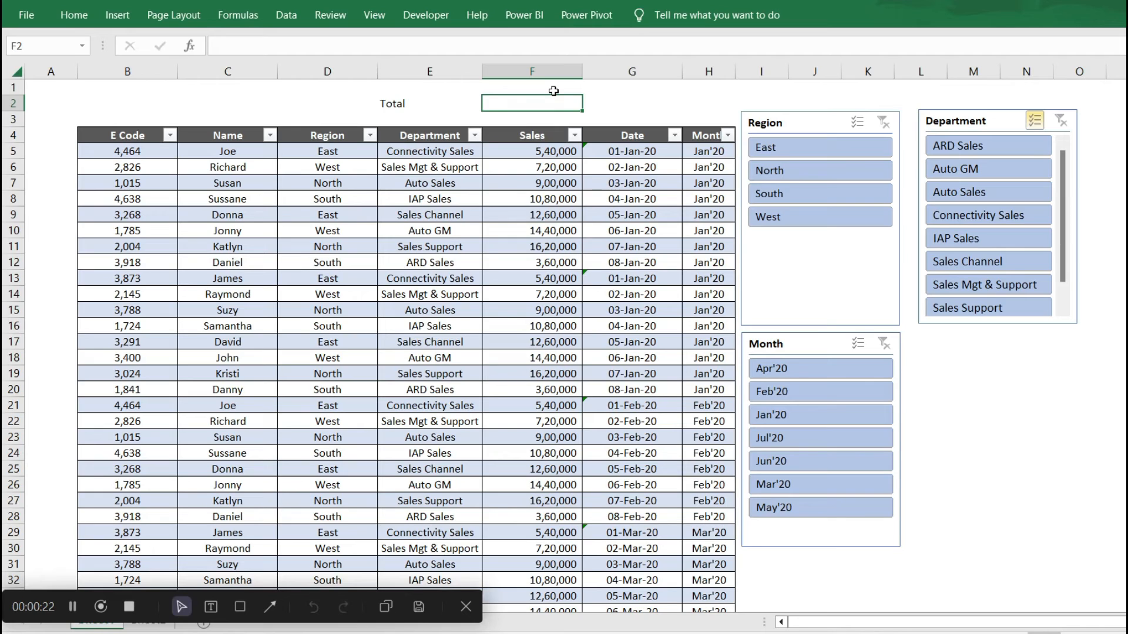
Enter the formula =SUBTOTAL(9,Table2[Sales]) in cell F2 to total the table's Sales column
type("=subt")
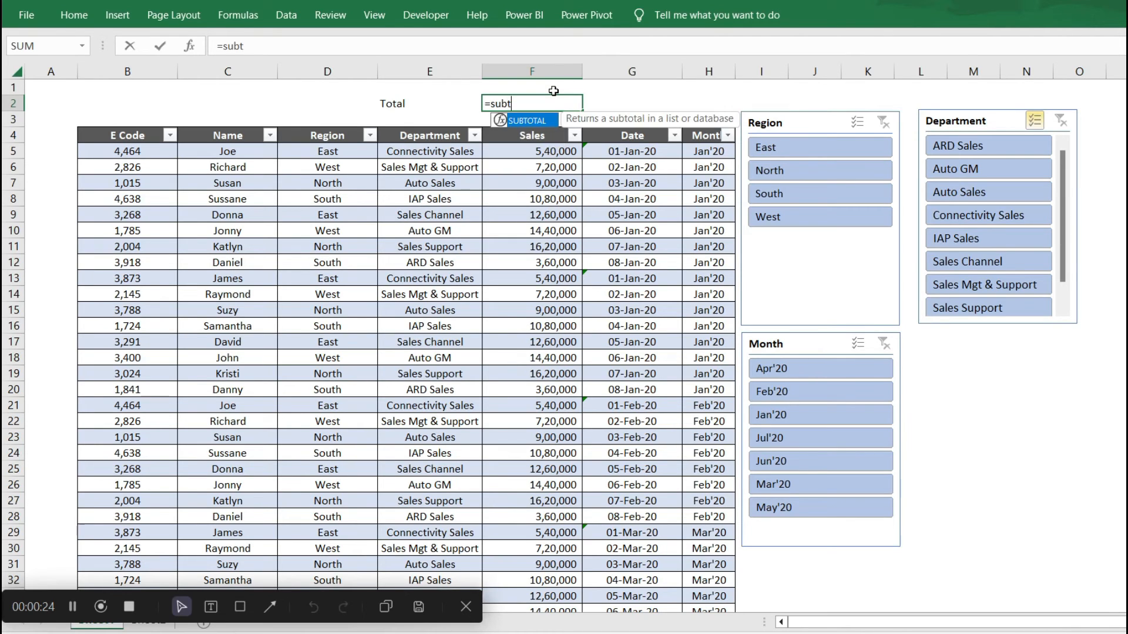
key("Tab")
type("9")
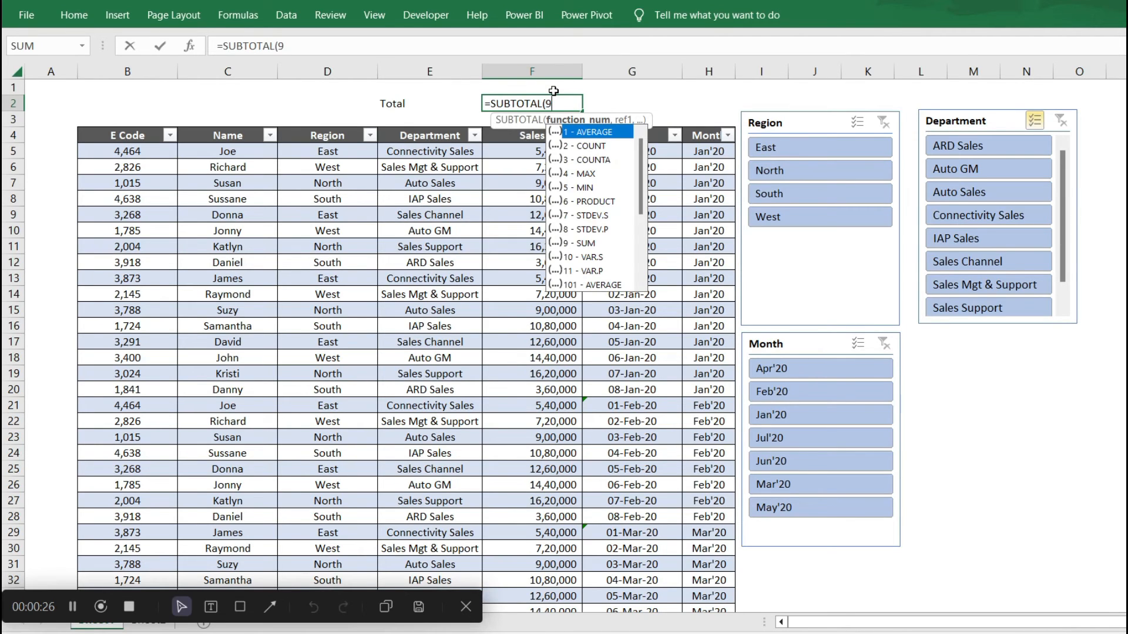
type(",")
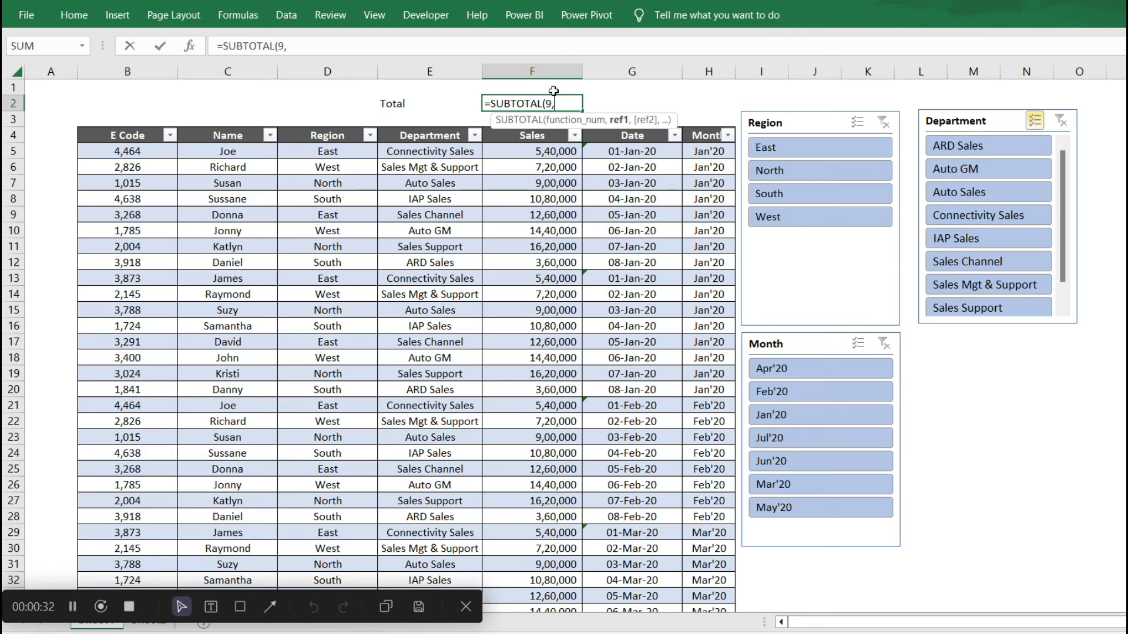
key("Down")
key("Down")
key("Down")
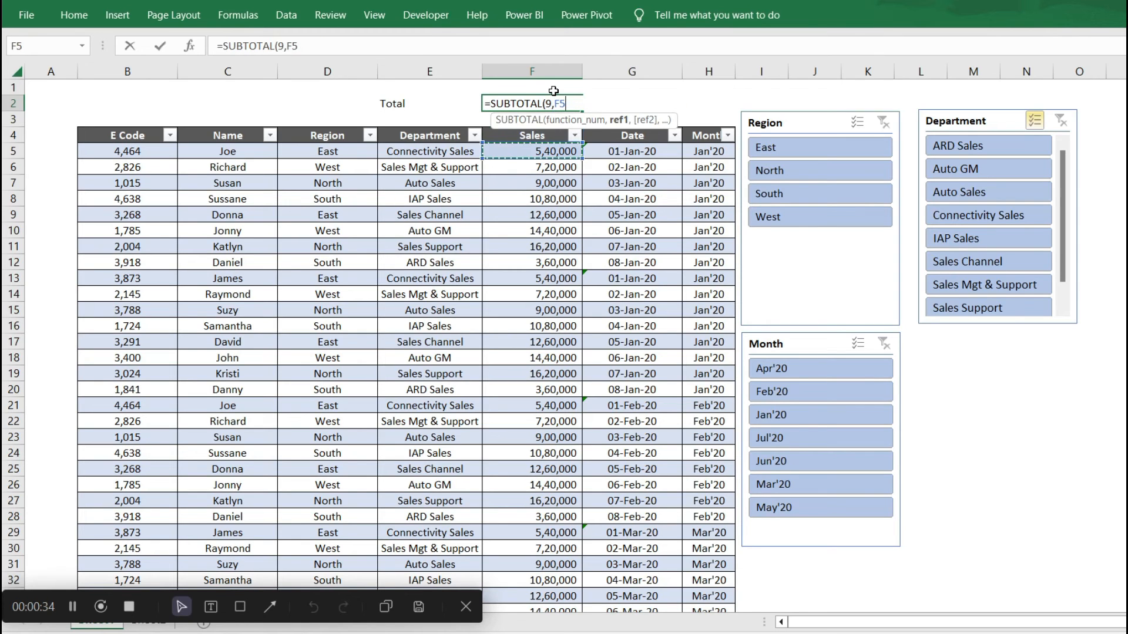
key("ctrl+shift+Down")
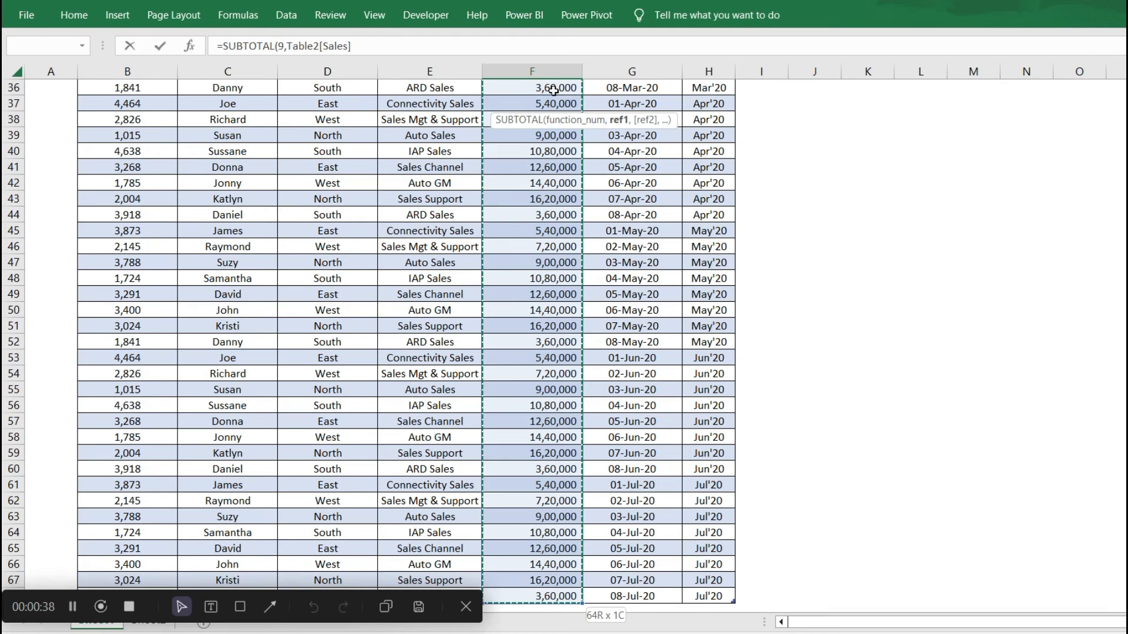
key("ctrl+Return")
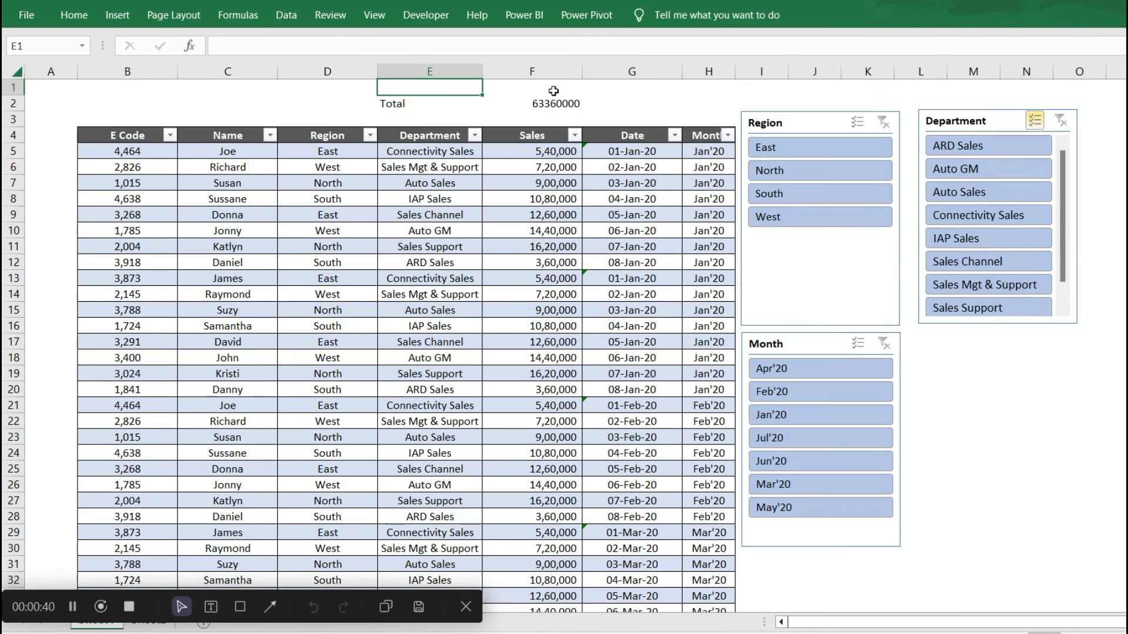
key("Down")
key("Down")
key("Down")
key("ctrl+shift+Down")
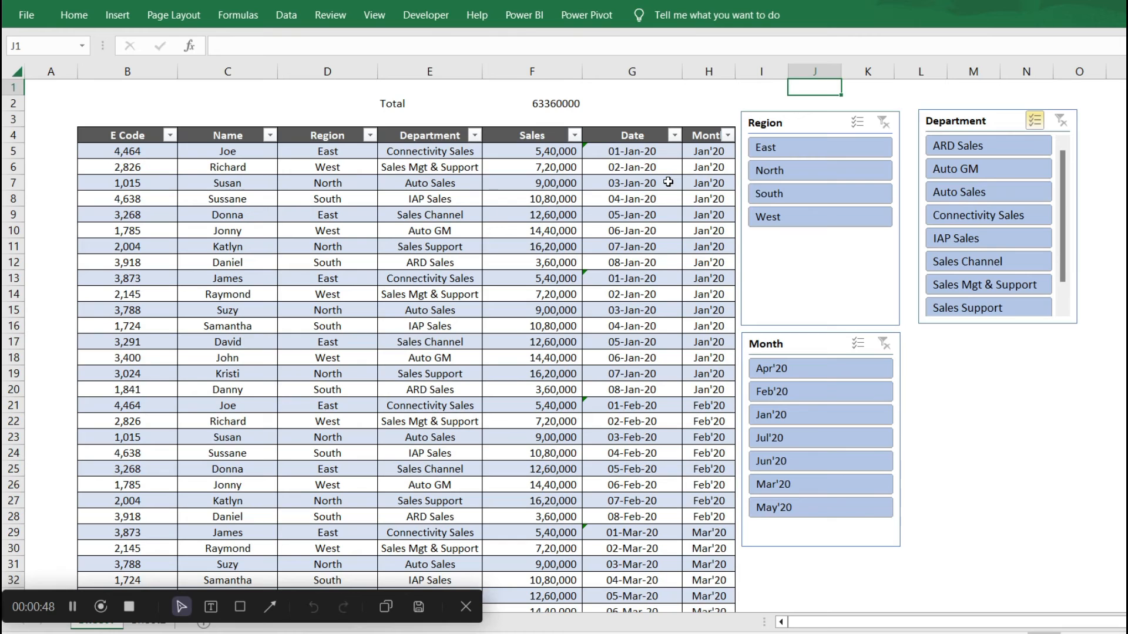
Filter the table by East with the Region slicer and select the filtered Sales values
left_click(822, 154)
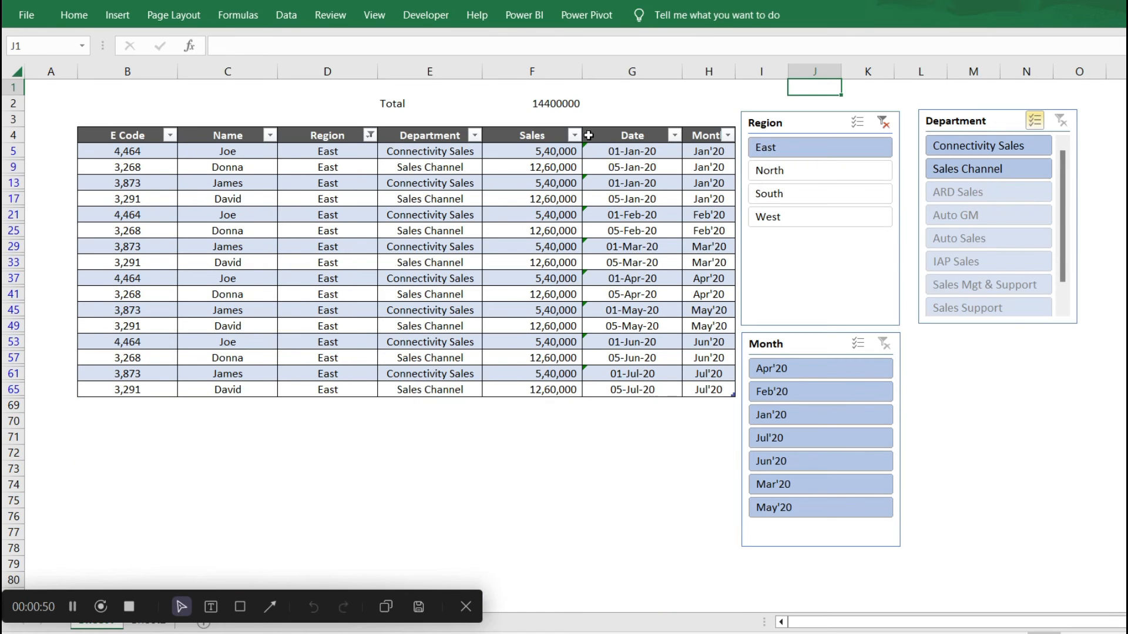
left_click_drag(561, 150, 550, 402)
Sum the Sales range F5:F65 with a SUM formula in cell F70 below the table, and delete that formula
left_click(555, 421)
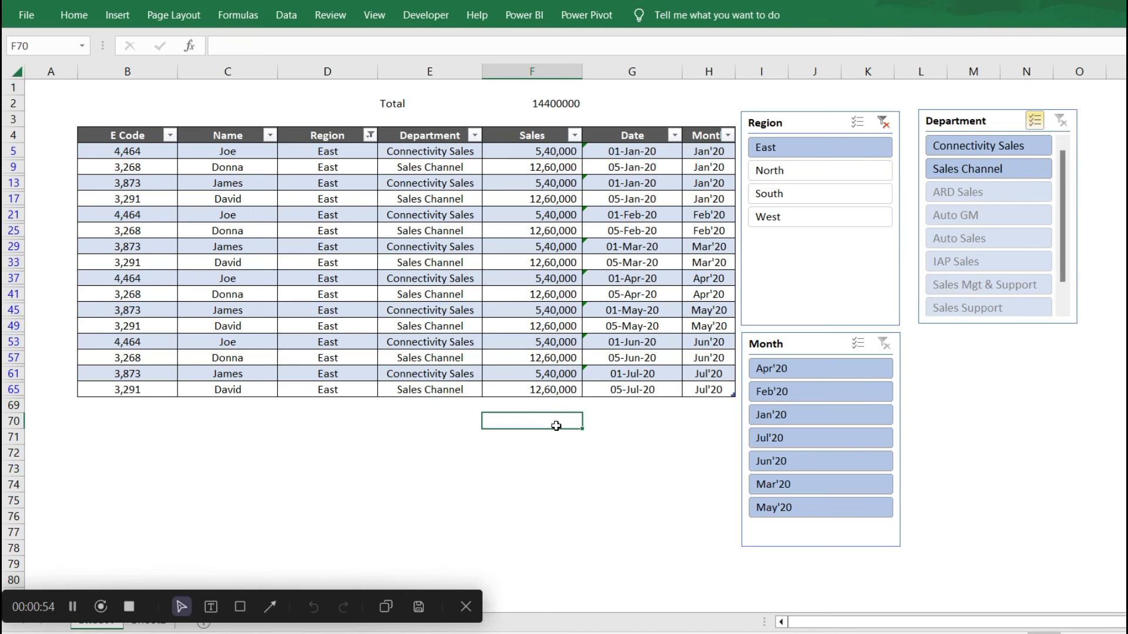
type("=SUM(")
key("Up")
key("Up")
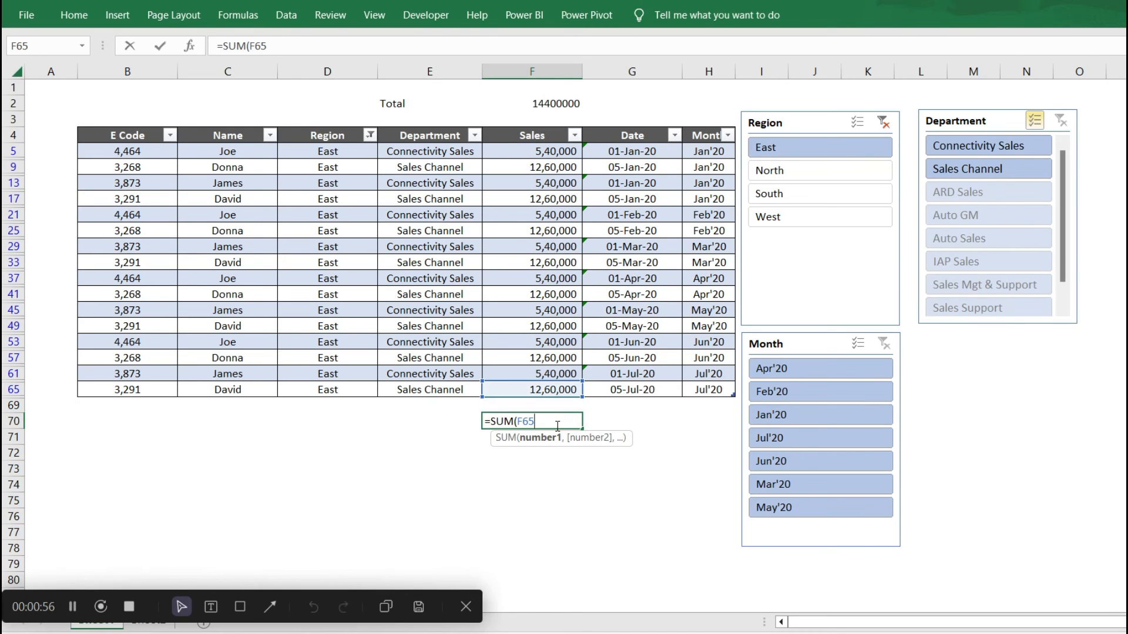
key("shift+Up")
key("shift+Up")
key("shift+Up")
key("shift+Up")
key("shift+Up")
key("shift+Up")
key("shift+Up")
key("shift+Up")
key("shift+Up")
key("shift+Up")
key("shift+Up")
key("shift+Up")
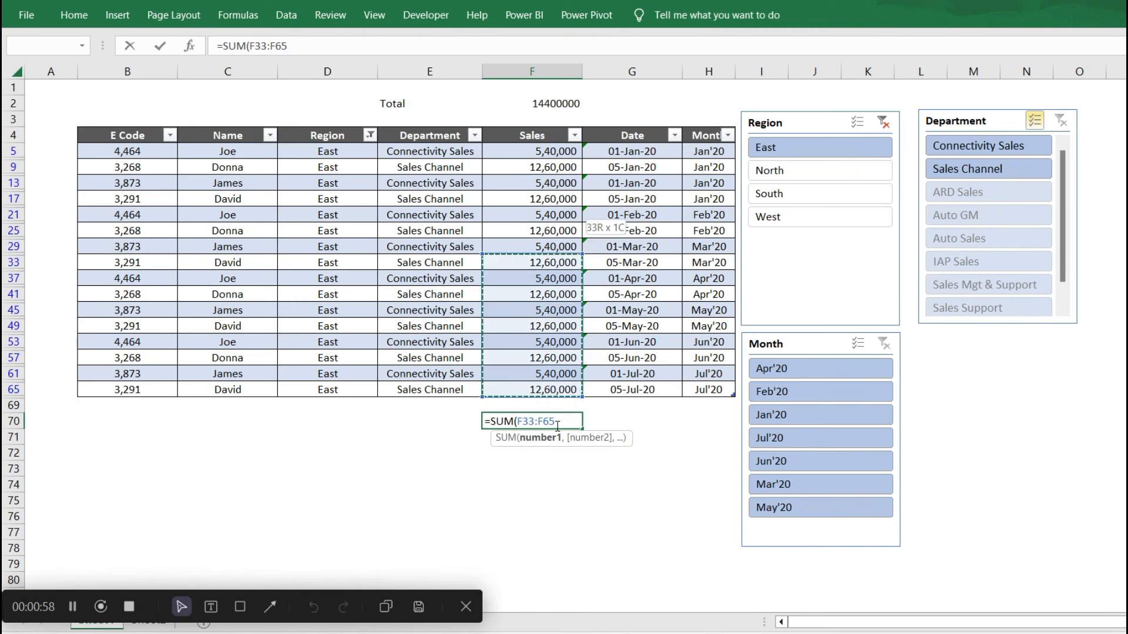
key("shift+Up")
key("shift+Up")
key("shift+Up")
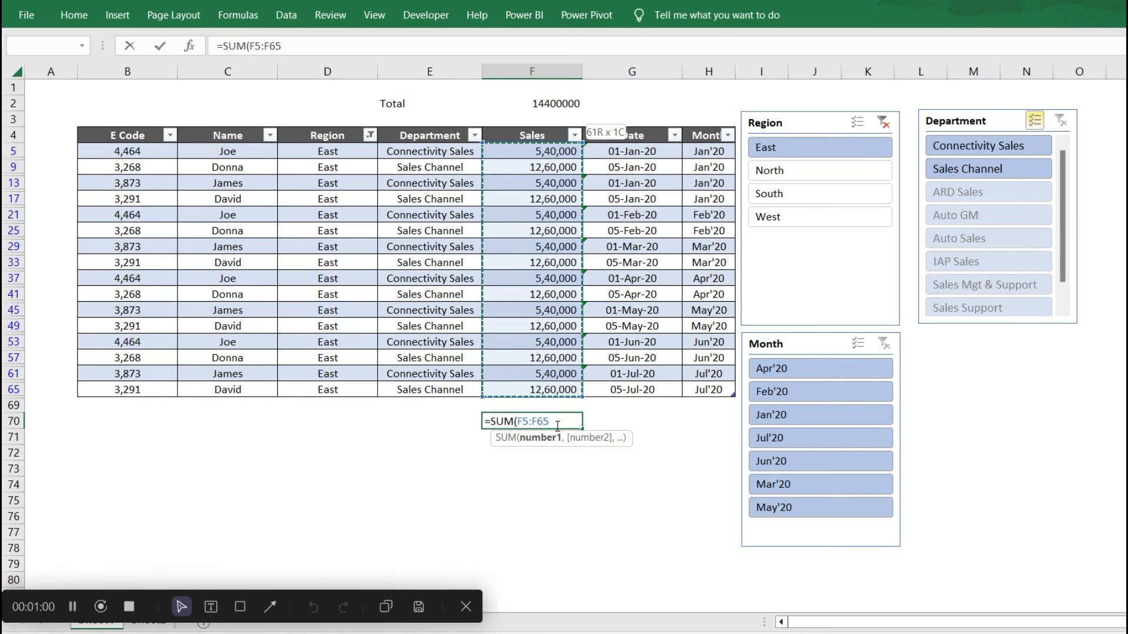
key("Return")
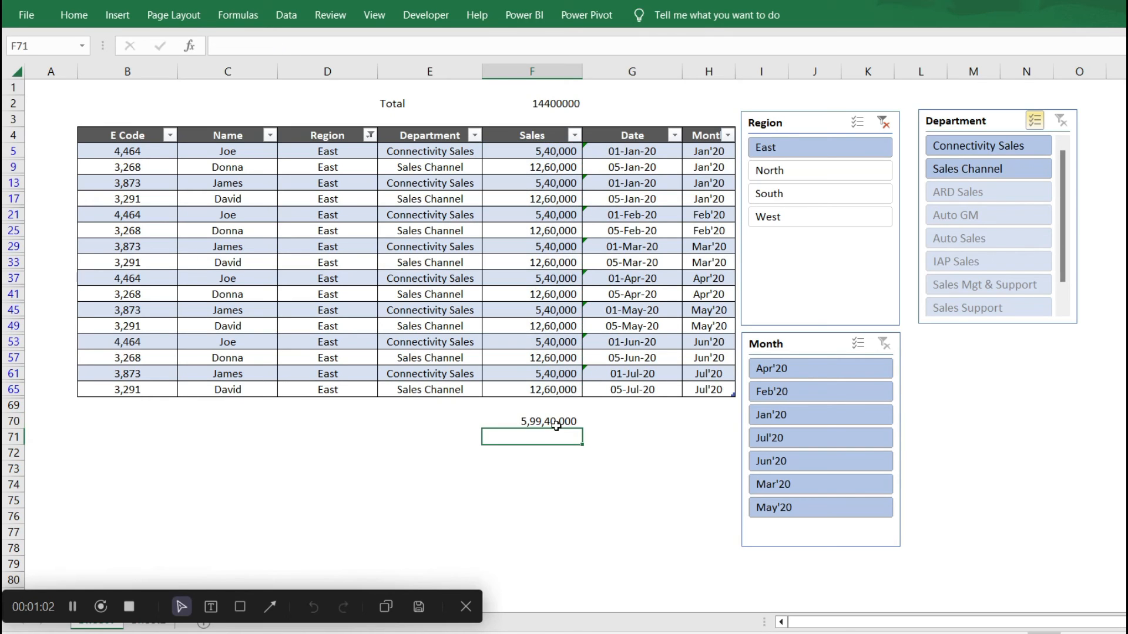
left_click(556, 425)
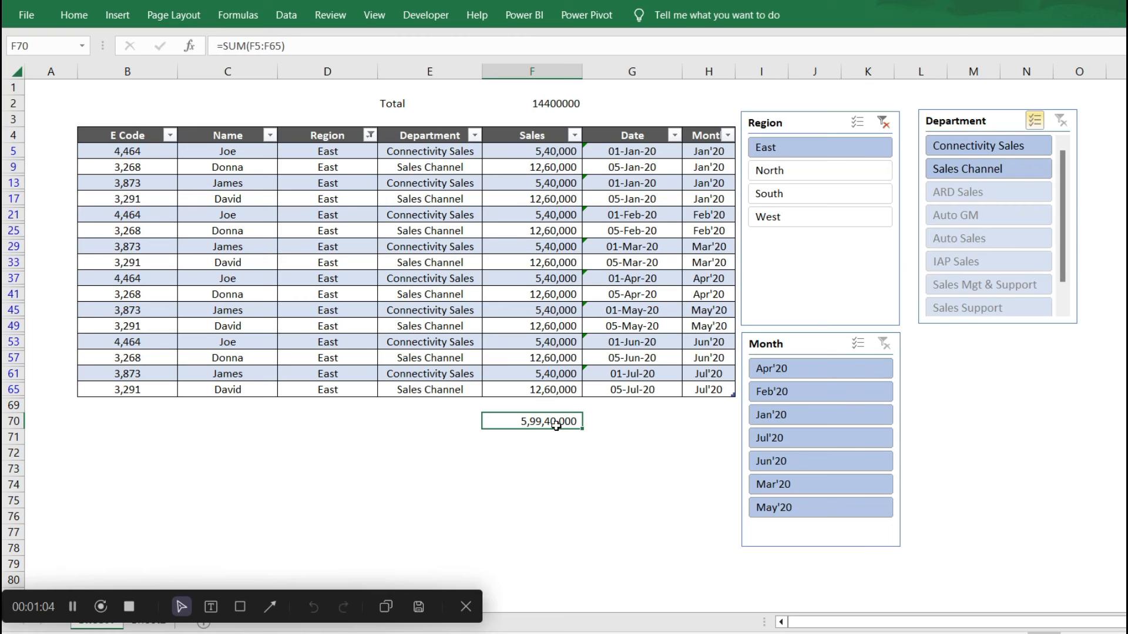
key("Delete")
Select the subtotal cell F2 and filter the table by North, South and West in turn with the Region slicer
key("ctrl+Up")
key("ctrl+Up")
key("ctrl+Up")
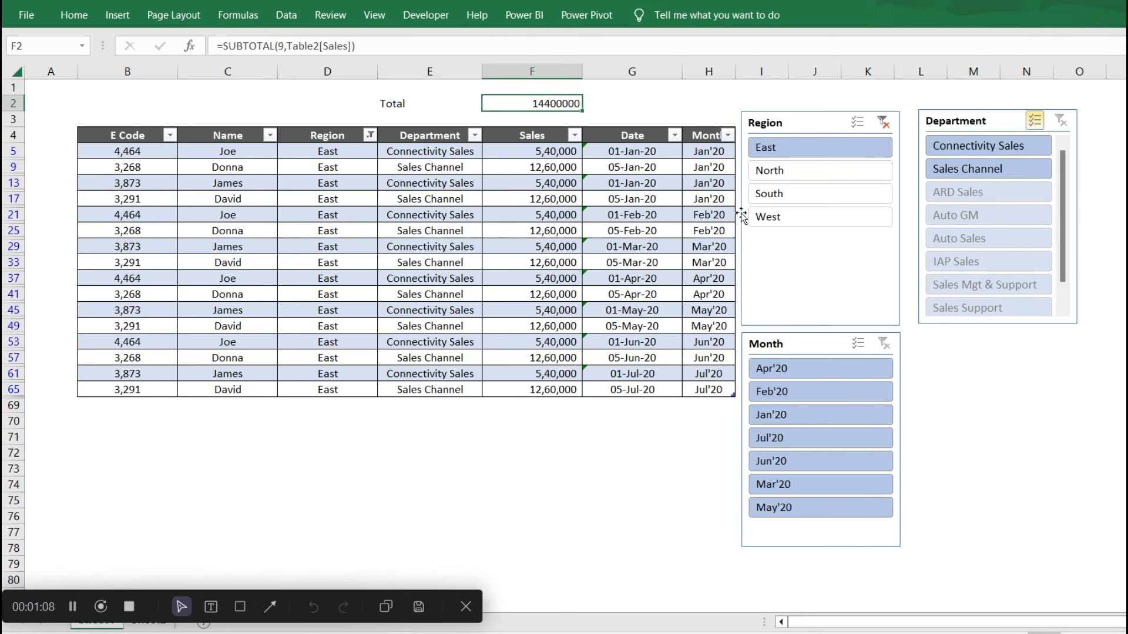
left_click(824, 171)
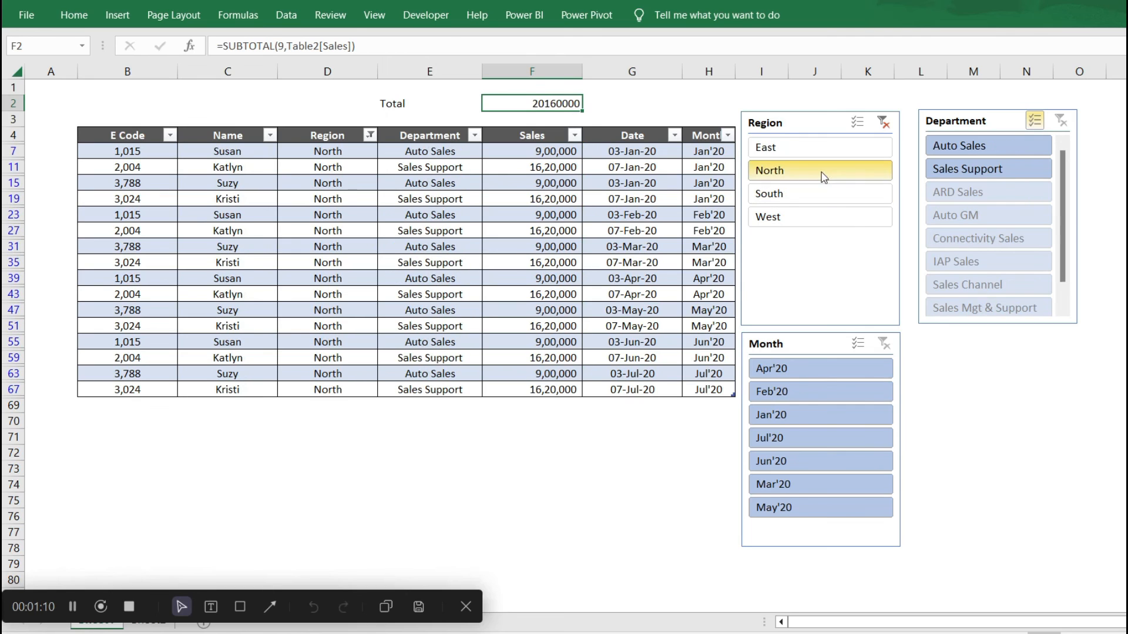
left_click(781, 203)
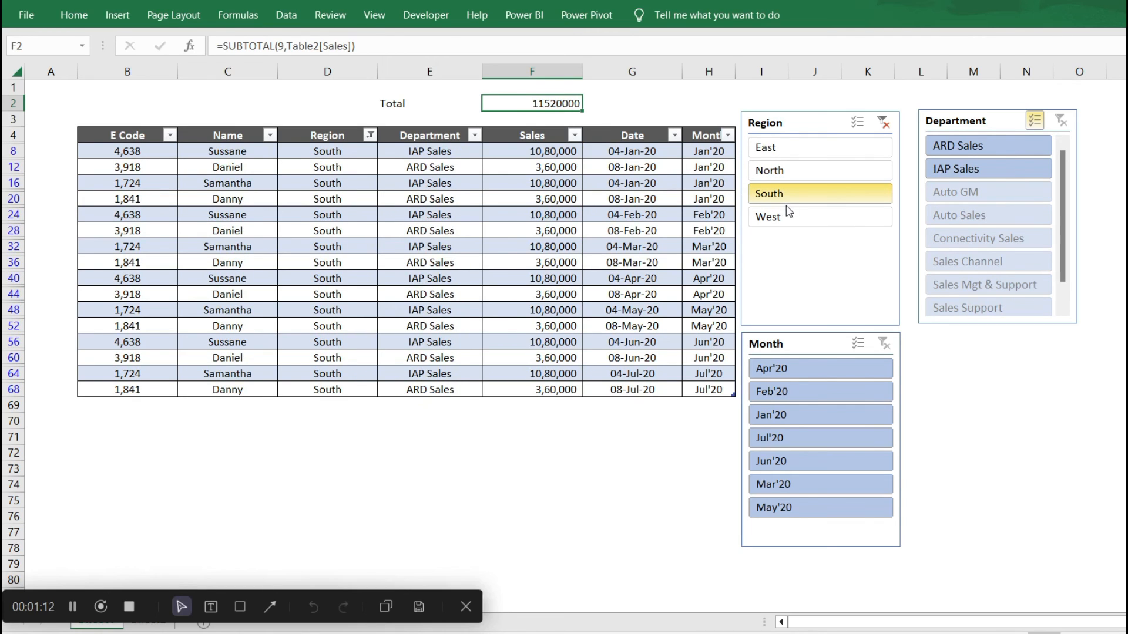
left_click(790, 217)
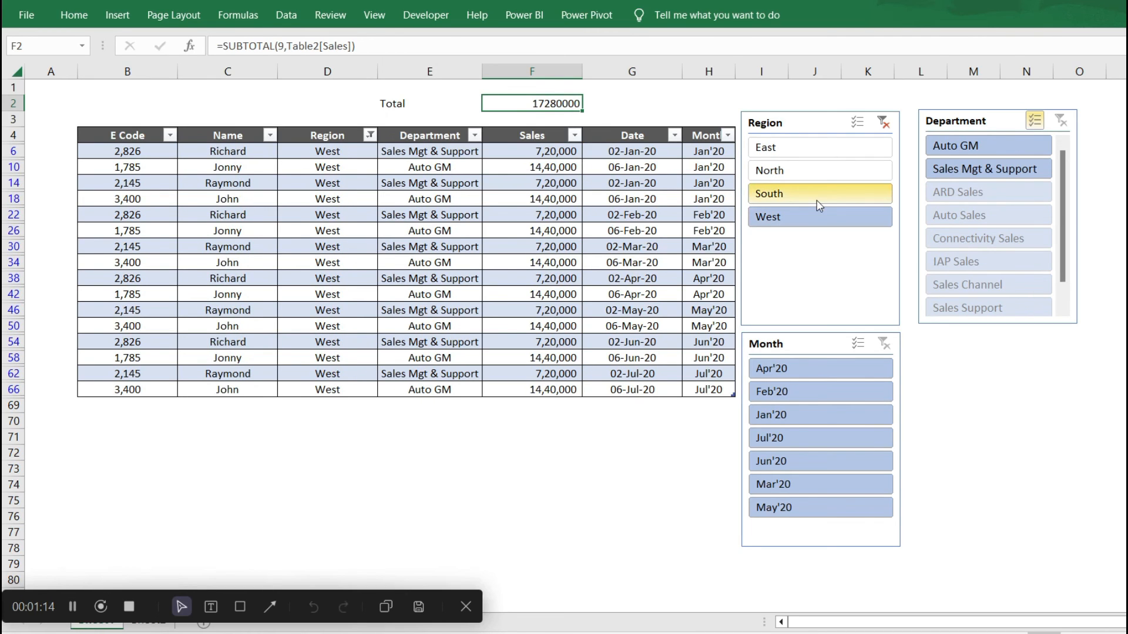
Apply all borders to the Total label and subtotal cells E2:F2
left_click_drag(445, 103, 534, 104)
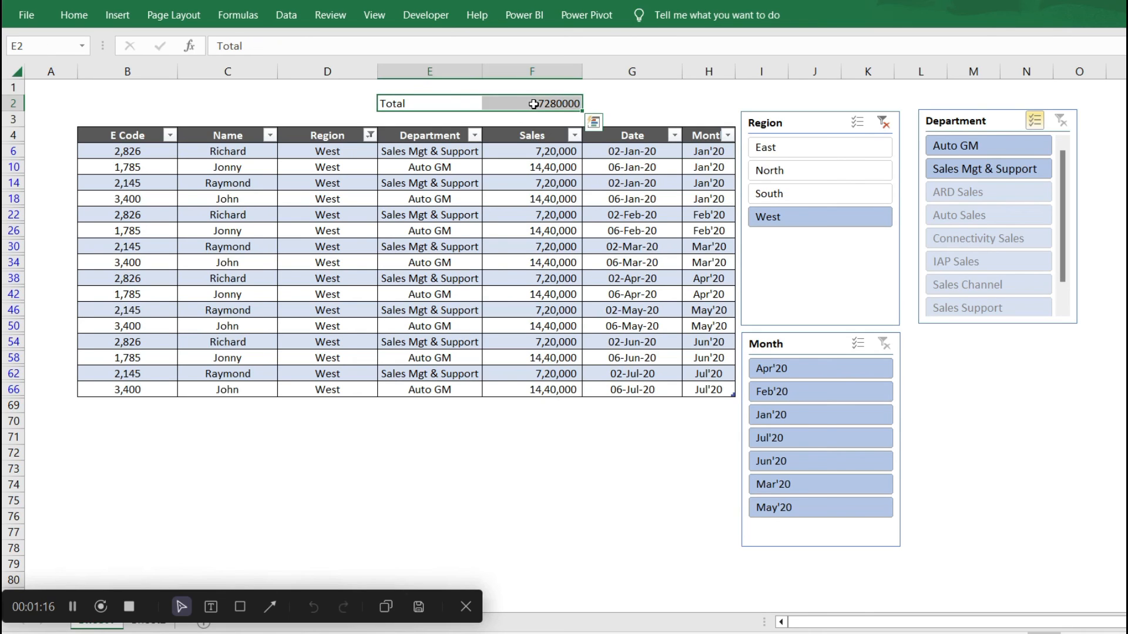
key("alt")
key("h")
key("b")
key("a")
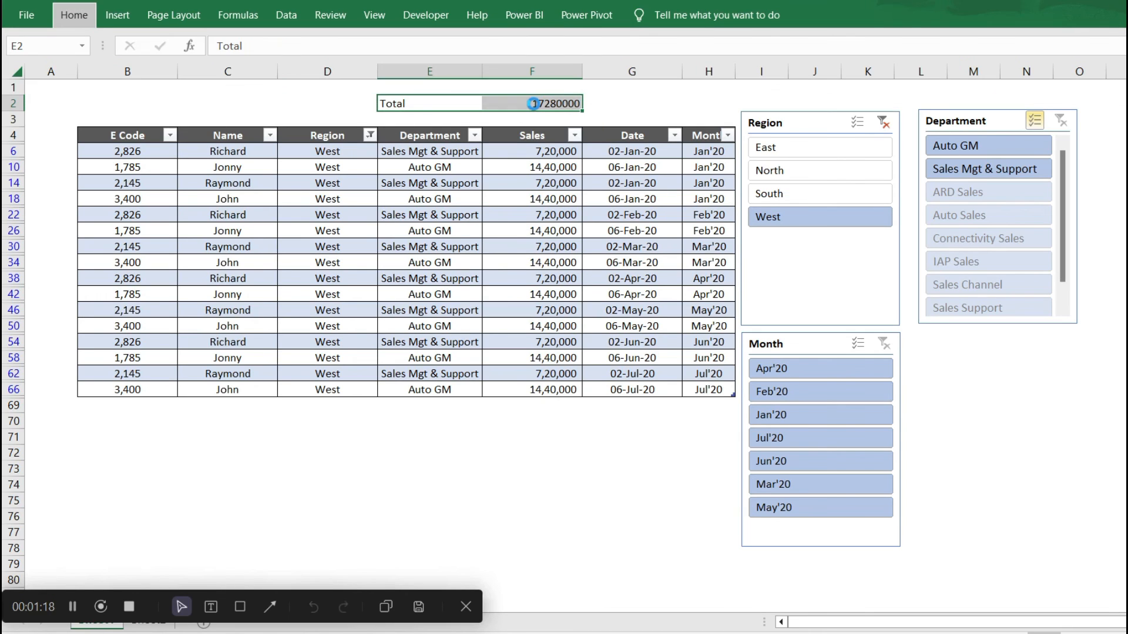